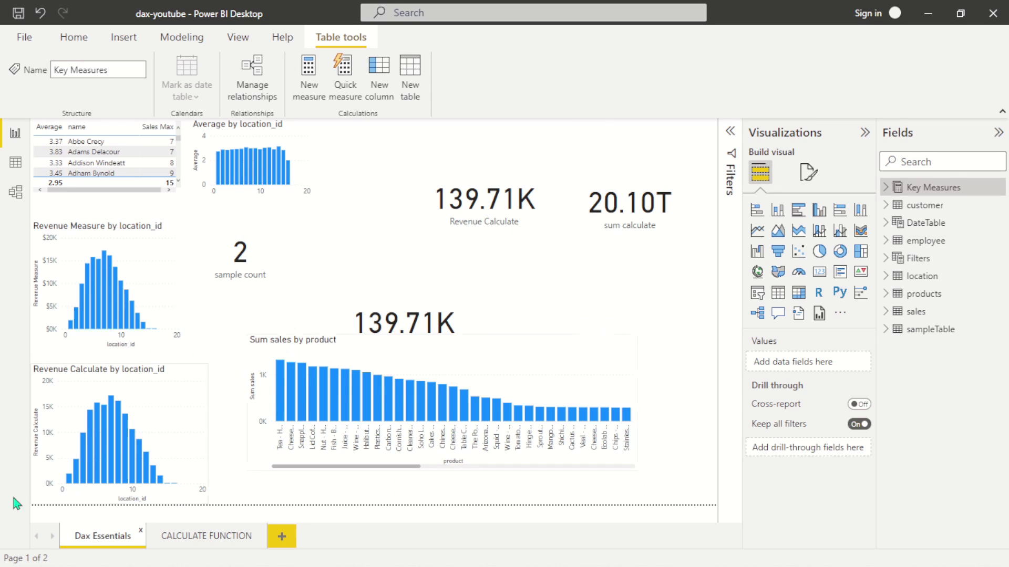
On the CALCULATE FUNCTION page, build a table visual listing the state field from the location table.
{"action": "left_click", "coordinate": [185, 537]}
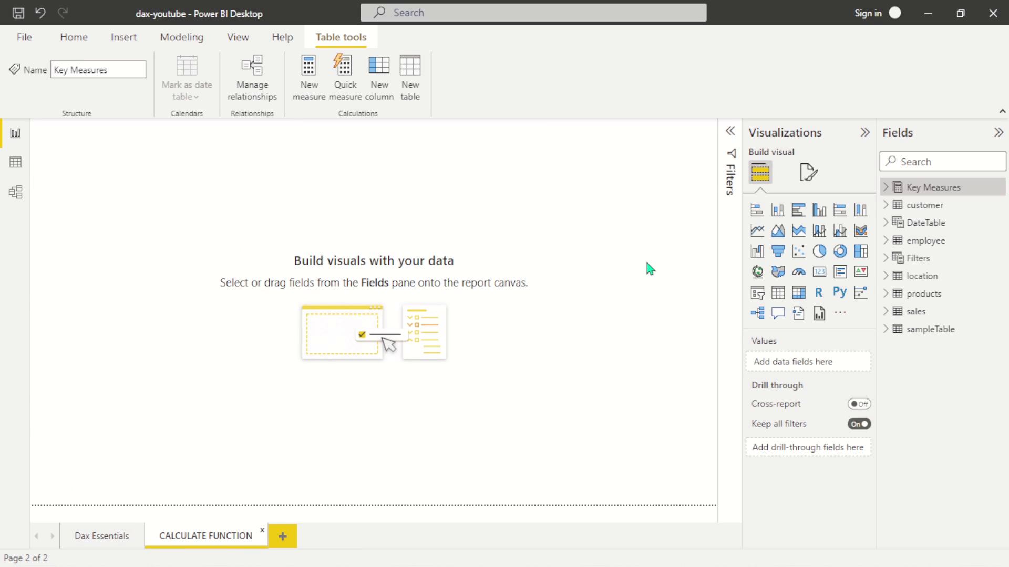
{"action": "left_click", "coordinate": [506, 293]}
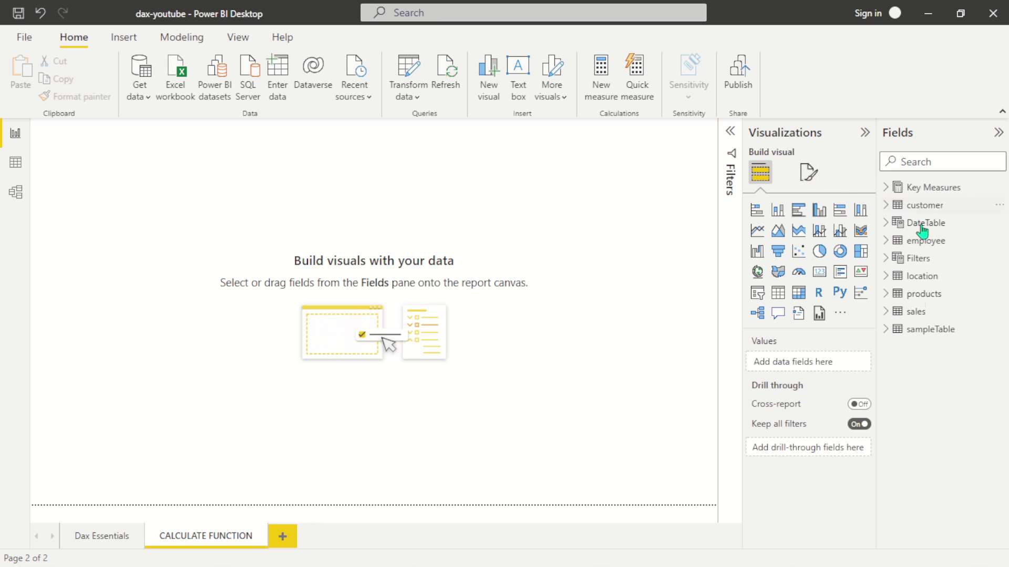
{"action": "left_click", "coordinate": [885, 312]}
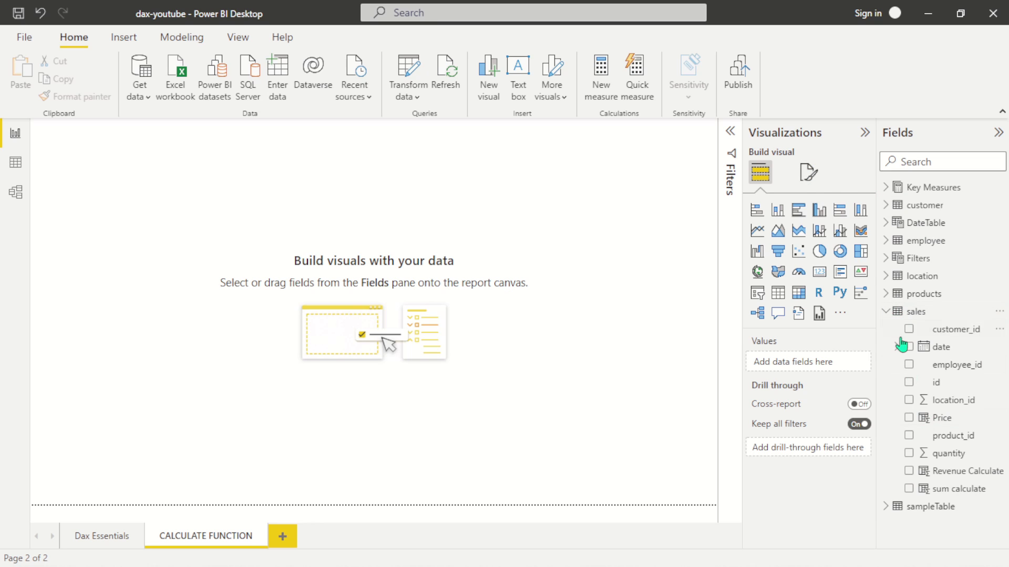
{"action": "left_click", "coordinate": [887, 312]}
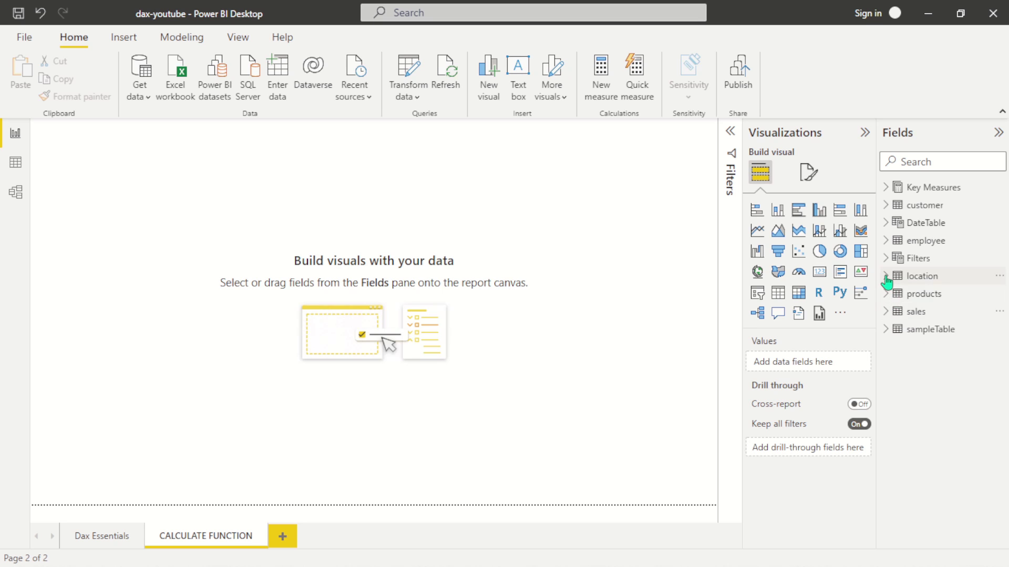
{"action": "left_click", "coordinate": [886, 277]}
{"action": "left_click_drag", "start_coordinate": [945, 386], "coordinate": [151, 303]}
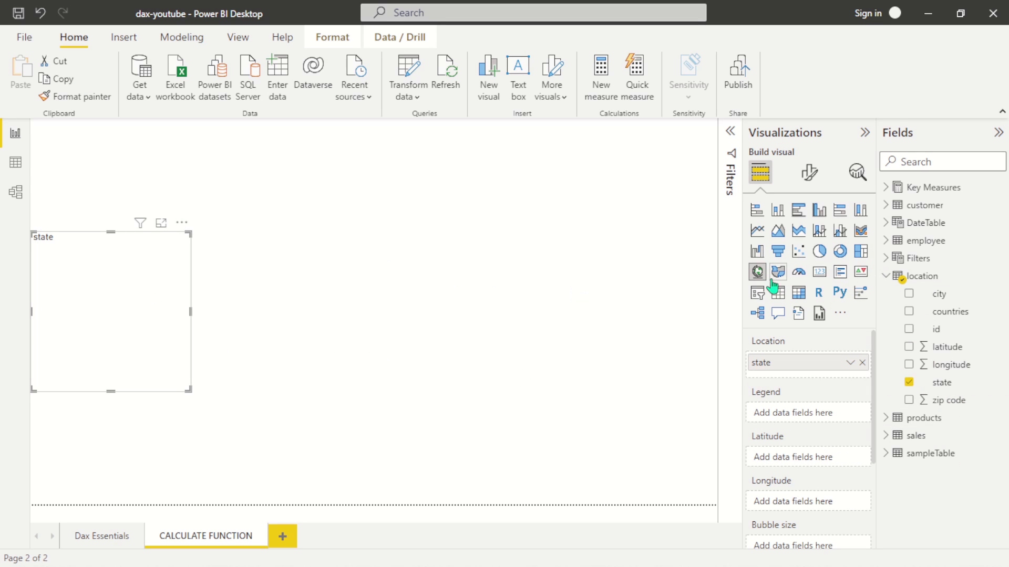
{"action": "left_click", "coordinate": [784, 299]}
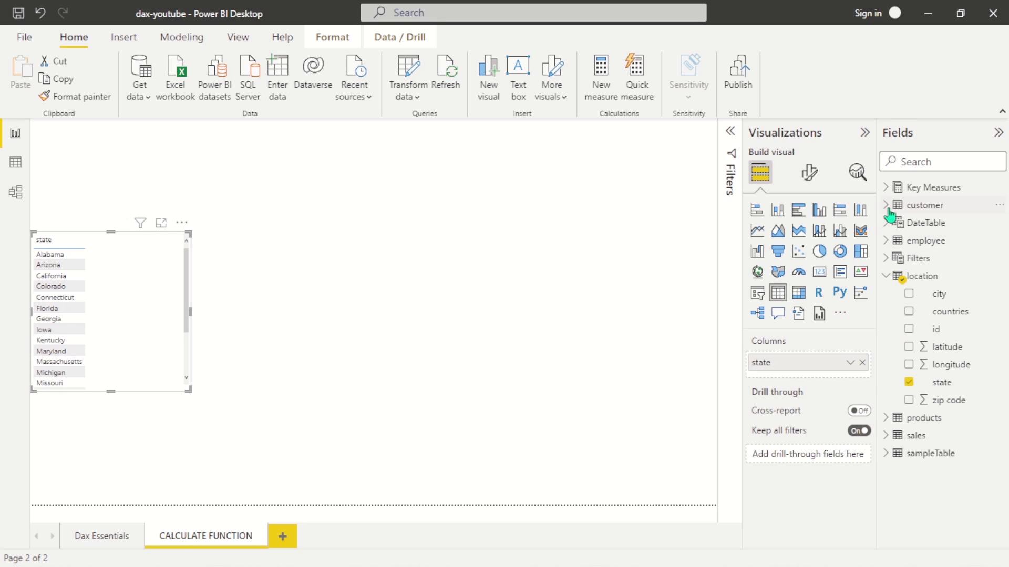
Add Revenue Measure from Key Measures to the state table and make the table taller to show more rows.
{"action": "left_click", "coordinate": [887, 188]}
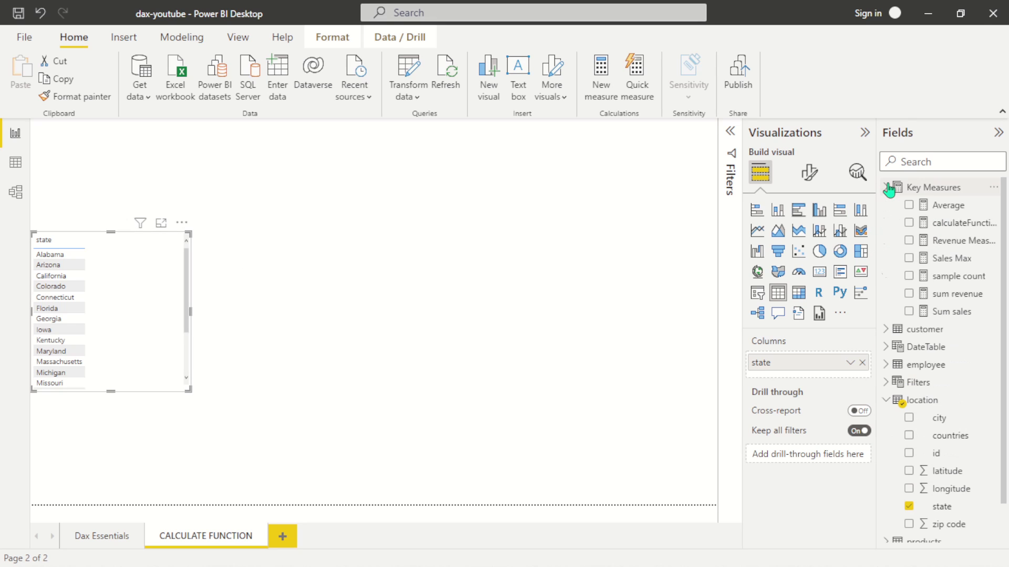
{"action": "left_click", "coordinate": [955, 240]}
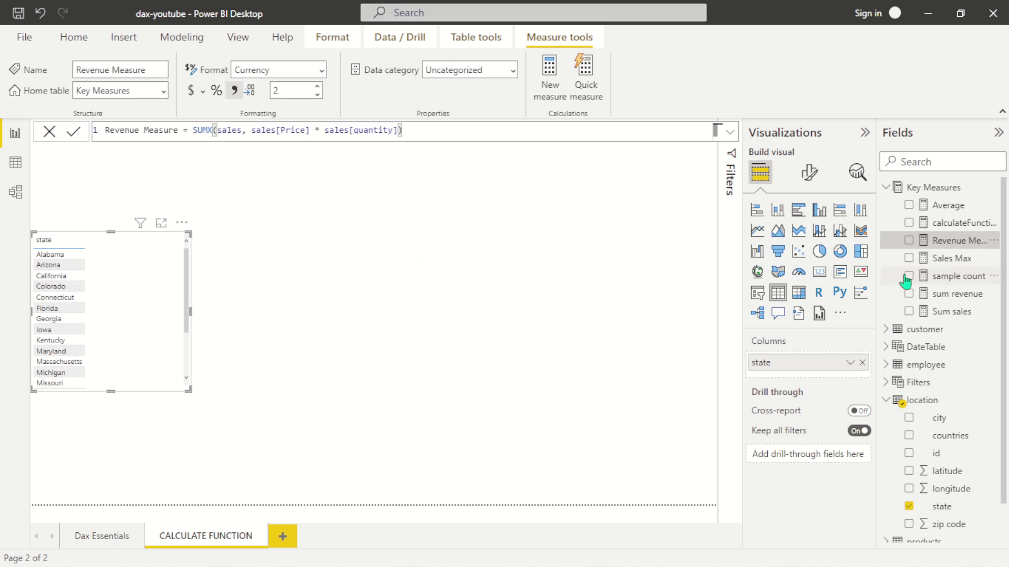
{"action": "left_click_drag", "start_coordinate": [948, 244], "coordinate": [120, 315]}
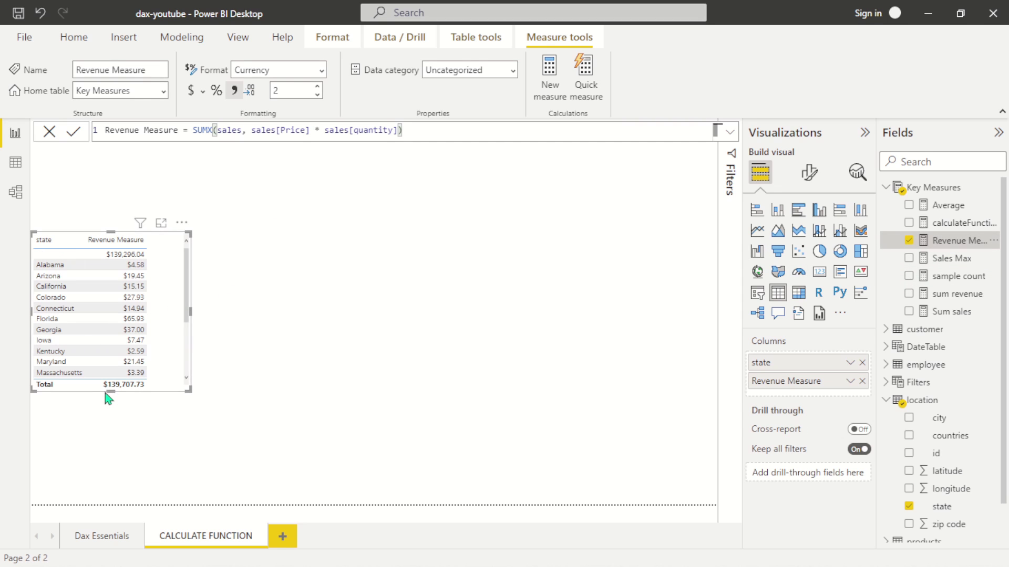
{"action": "left_click_drag", "start_coordinate": [110, 393], "coordinate": [122, 461]}
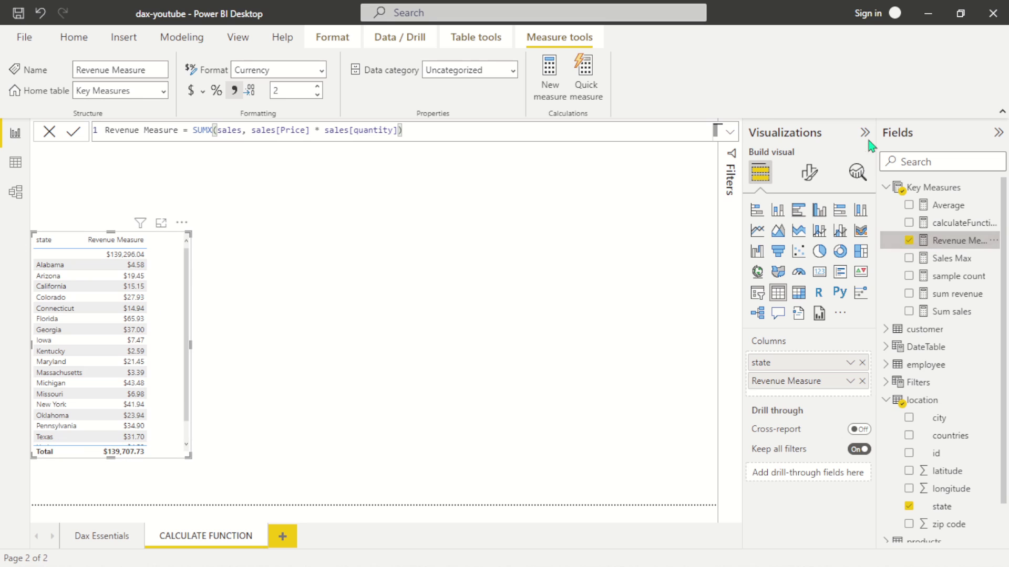
Create a new measure in the Key Measures table and clear its default formula text.
{"action": "left_click", "coordinate": [887, 188]}
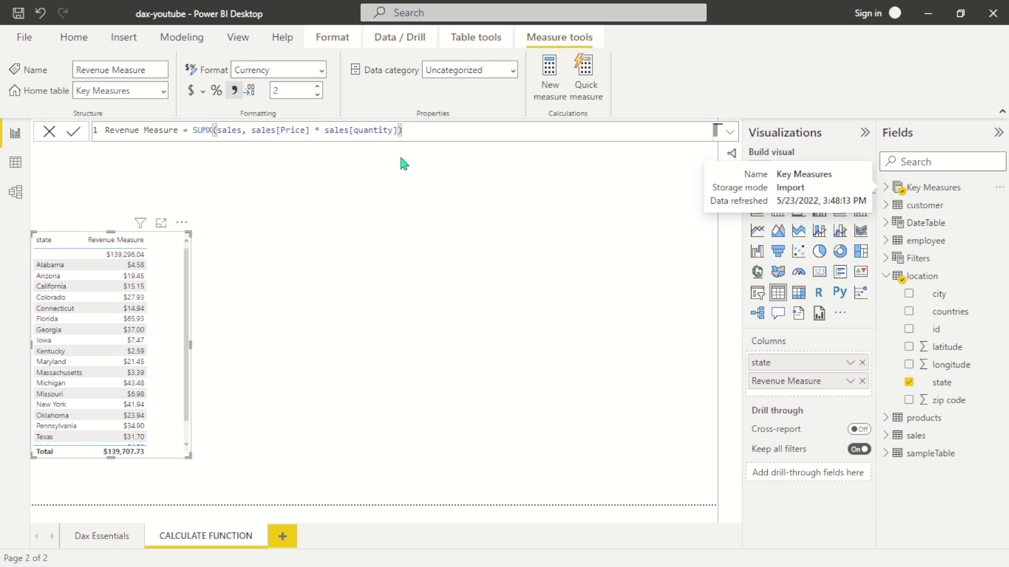
{"action": "left_click", "coordinate": [943, 196]}
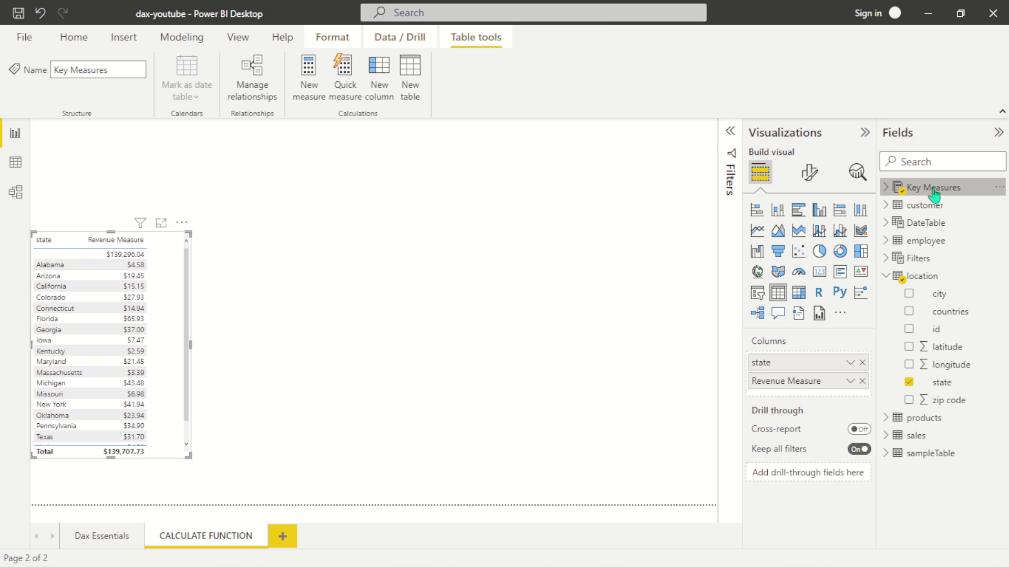
{"action": "right_click", "coordinate": [919, 193]}
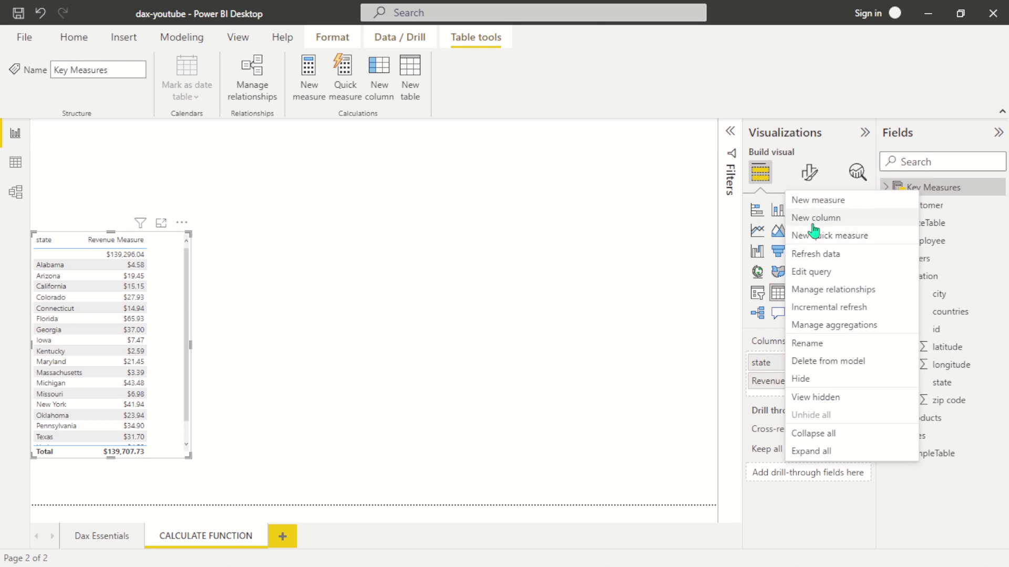
{"action": "left_click", "coordinate": [341, 195]}
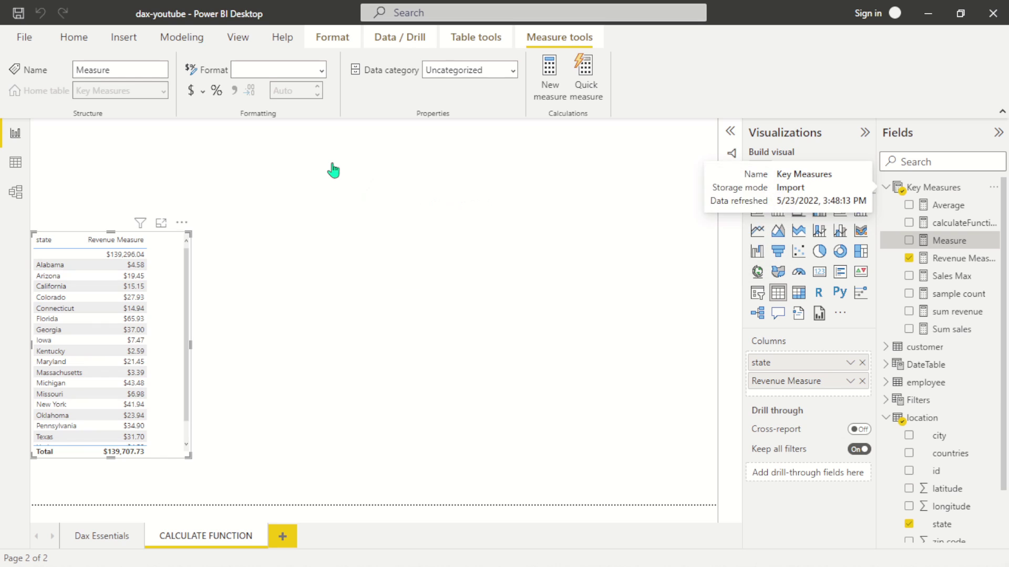
{"action": "key", "text": "BackSpace"}
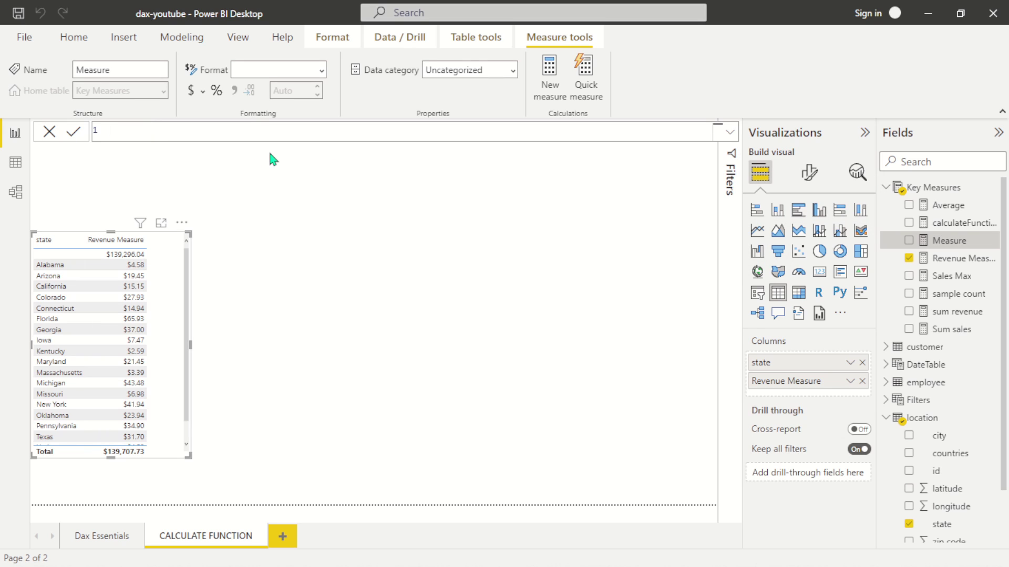
Name the new measure CalFunction and begin its formula with the CALCULATE function.
{"action": "type", "text": "Cakc"}
{"action": "key", "text": "BackSpace"}
{"action": "key", "text": "BackSpace"}
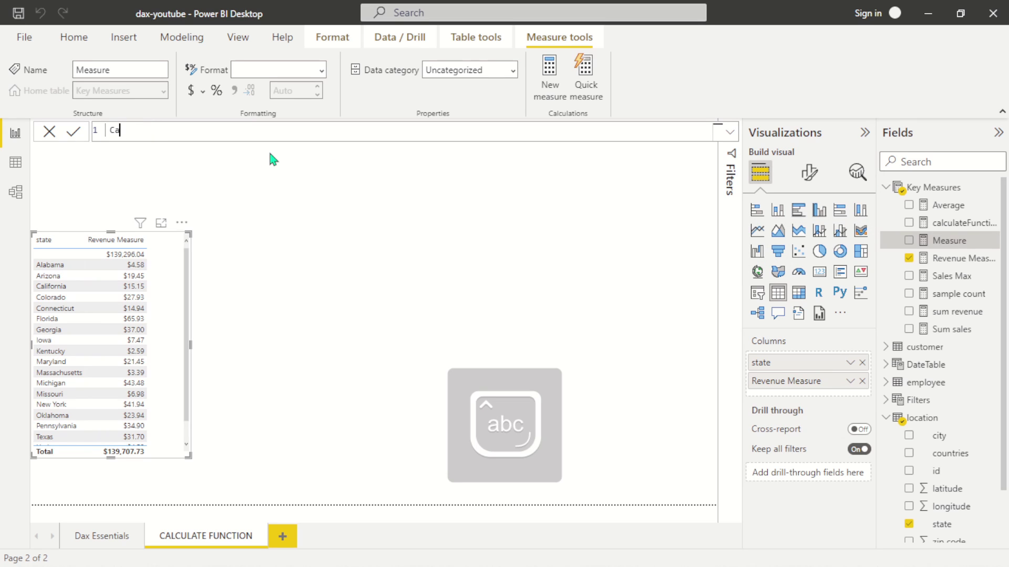
{"action": "type", "text": "lc"}
{"action": "type", "text": "unctin"}
{"action": "key", "text": "BackSpace"}
{"action": "key", "text": "BackSpace"}
{"action": "type", "text": "ion = c"}
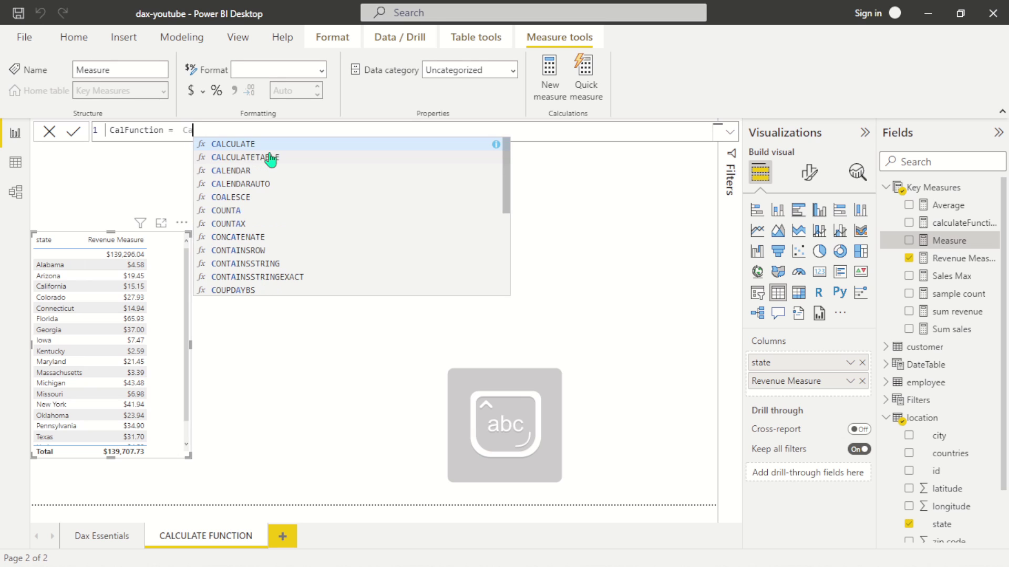
{"action": "key", "text": "Tab"}
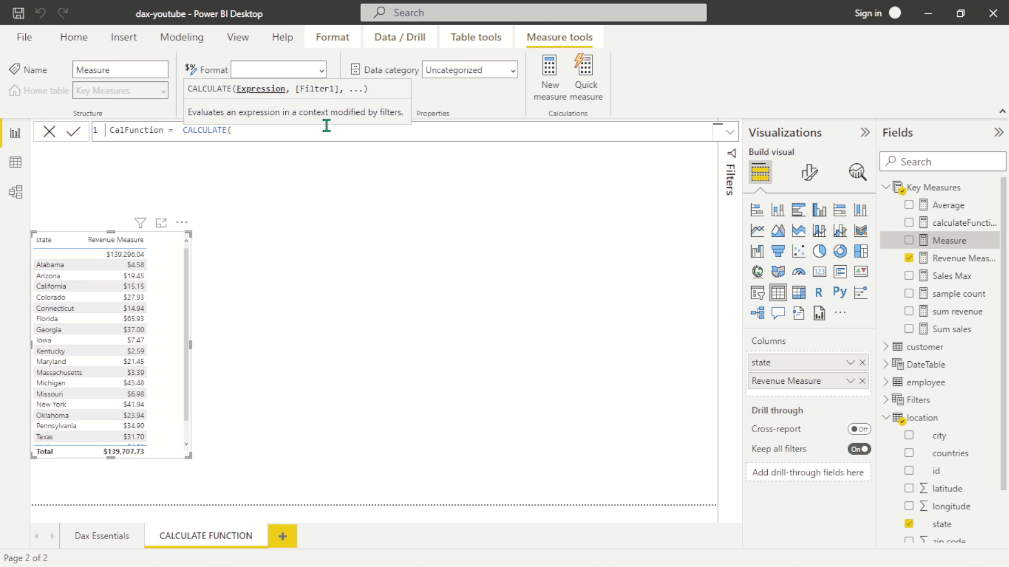
Use [Revenue Measure] as the expression argument of CALCULATE in the CalFunction formula.
{"action": "type", "text": "["}
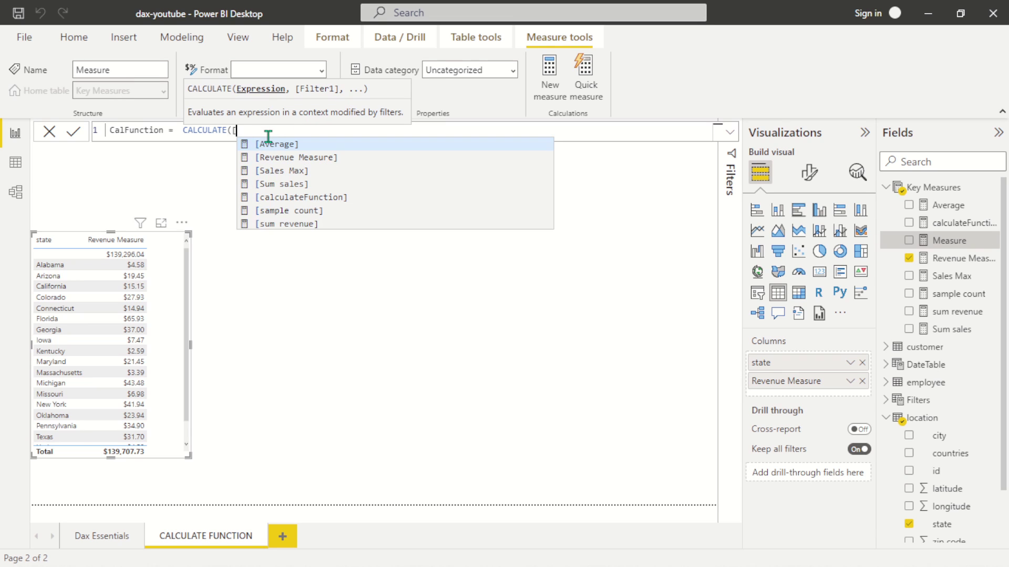
{"action": "key", "text": "Down"}
{"action": "key", "text": "Down"}
{"action": "key", "text": "Tab"}
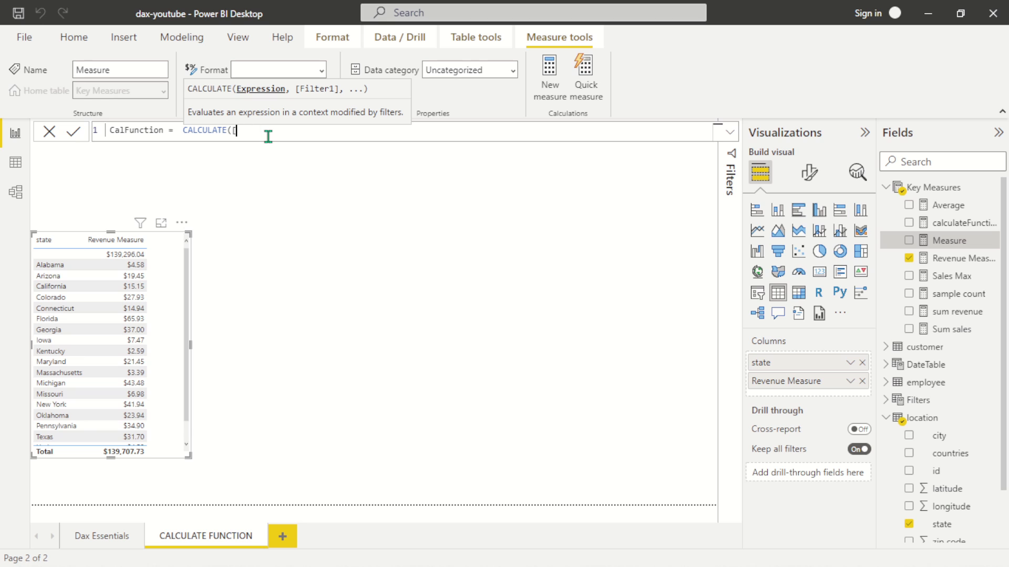
{"action": "type", "text": "[r"}
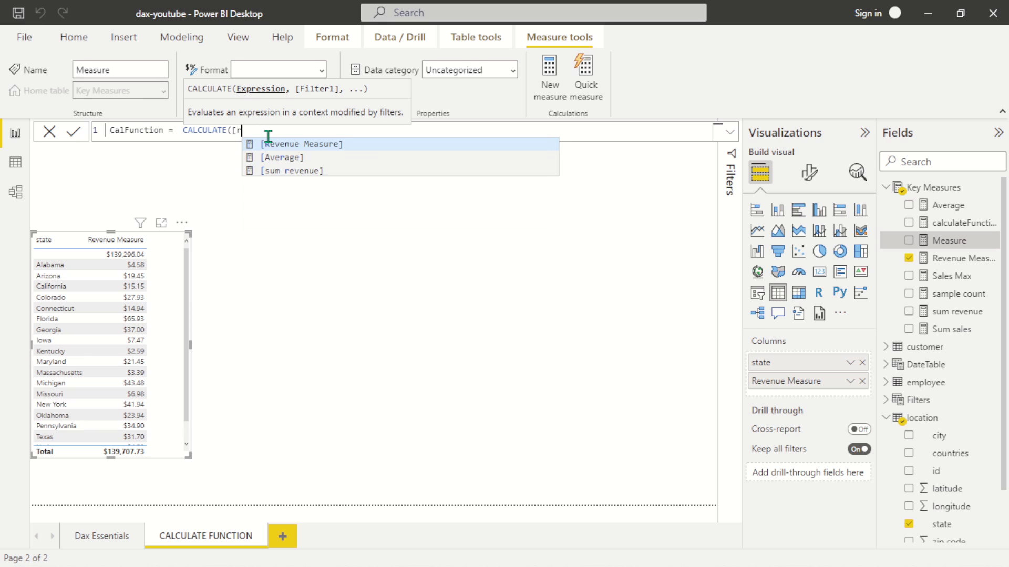
{"action": "key", "text": "Tab"}
{"action": "type", "text": ","}
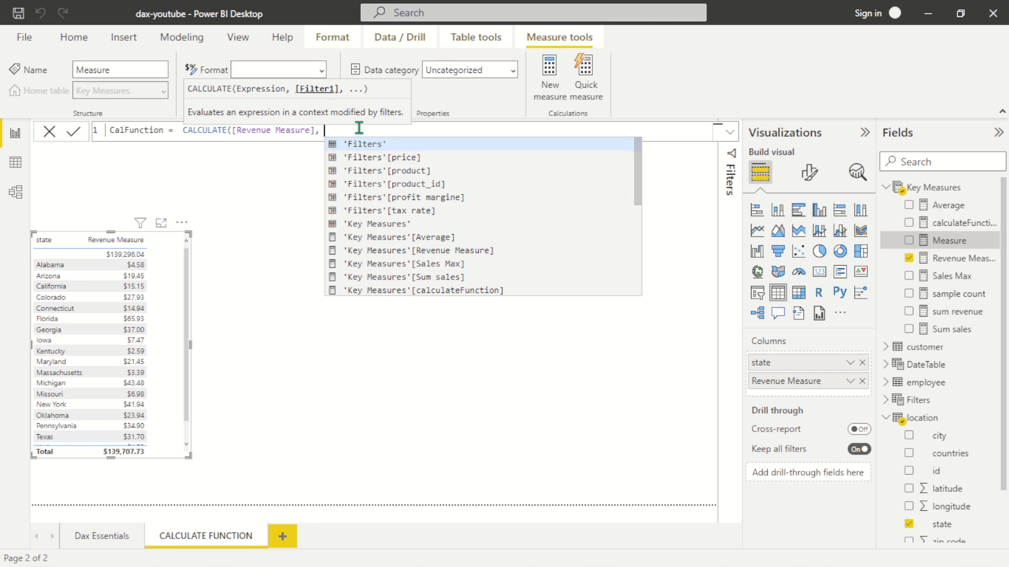
Complete the CalFunction formula with the filter location[state] = "Texas" and commit the measure.
{"action": "type", "text": " loca"}
{"action": "key", "text": "Down"}
{"action": "key", "text": "Down"}
{"action": "key", "text": "Down"}
{"action": "key", "text": "Down"}
{"action": "key", "text": "Down"}
{"action": "key", "text": "Down"}
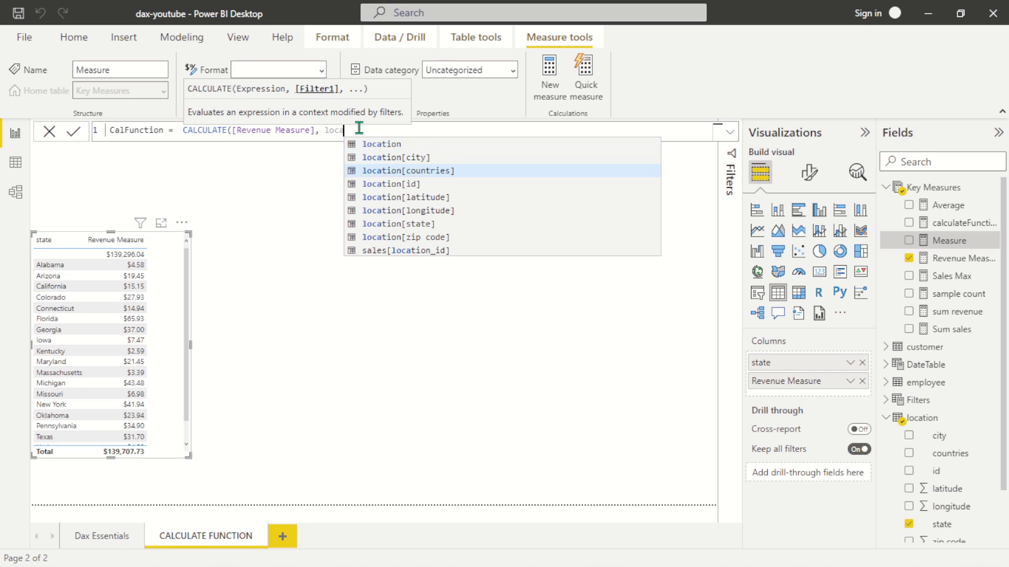
{"action": "key", "text": "Tab"}
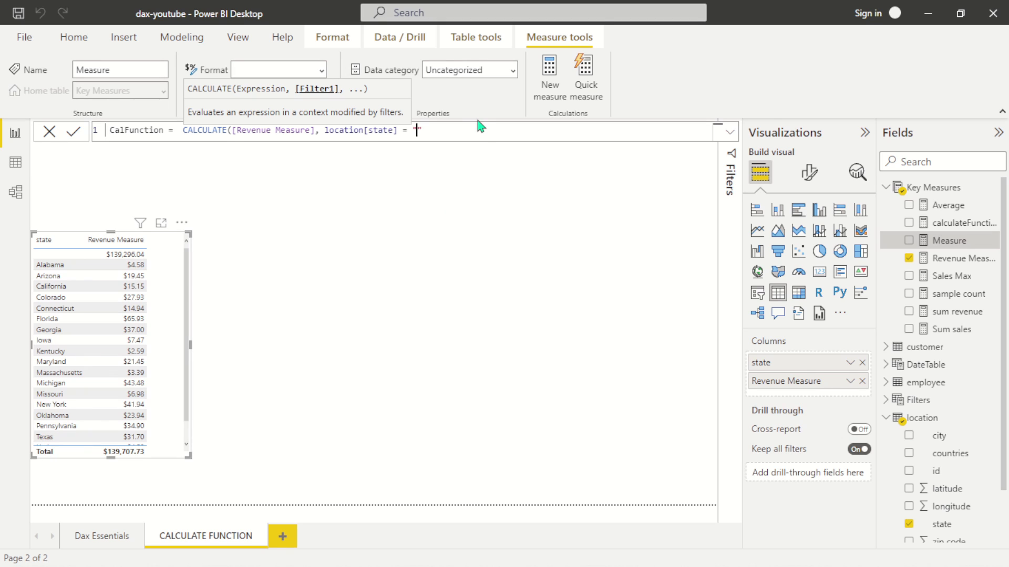
{"action": "key", "text": "Caps_Lock"}
{"action": "type", "text": "T"}
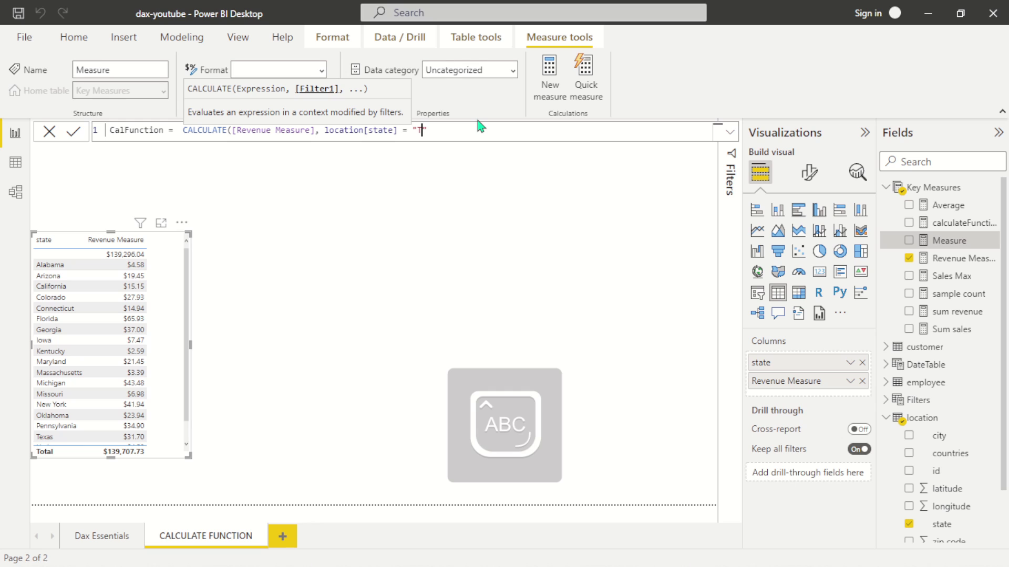
{"action": "key", "text": "Caps_Lock"}
{"action": "type", "text": "exas\")"}
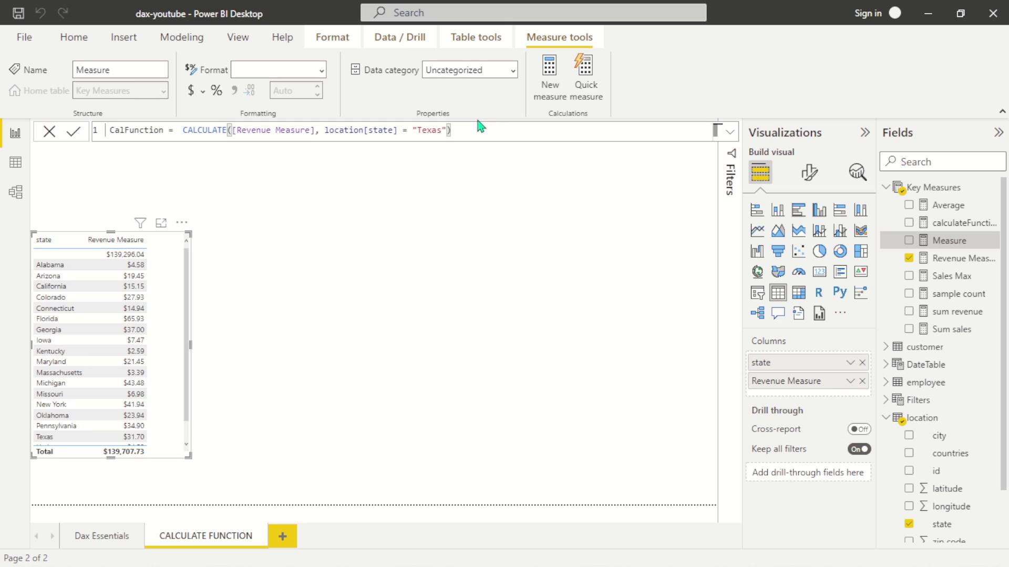
{"action": "key", "text": "Return"}
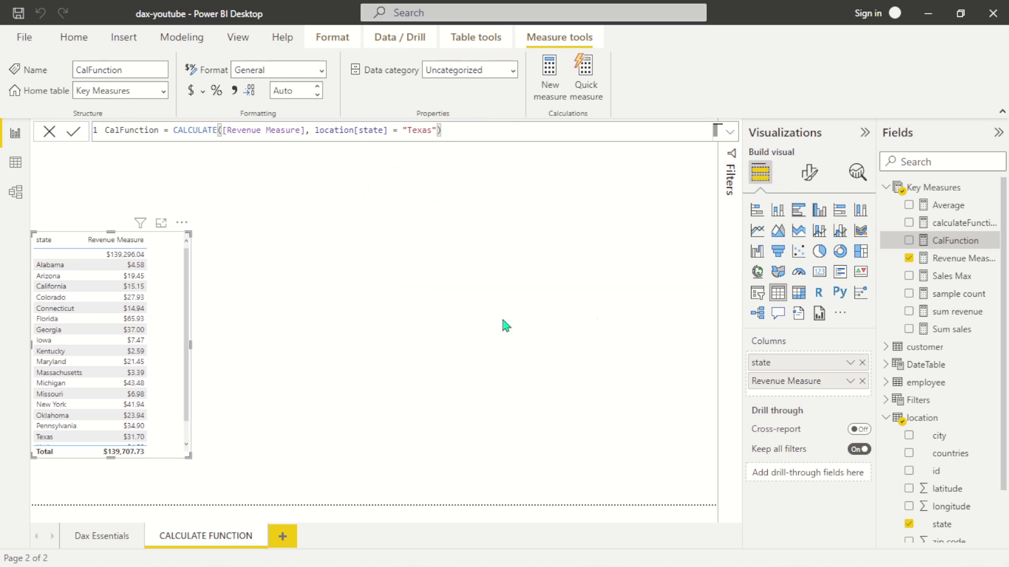
Add CalFunction as a column of the state table and widen the table to fit it.
{"action": "left_click_drag", "start_coordinate": [952, 243], "coordinate": [157, 339]}
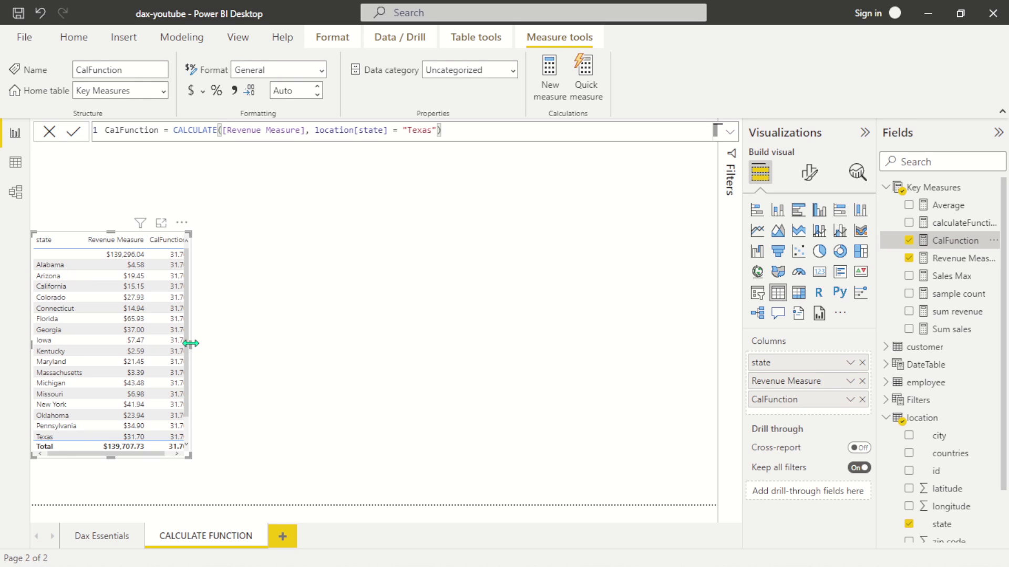
{"action": "left_click_drag", "start_coordinate": [192, 344], "coordinate": [217, 345]}
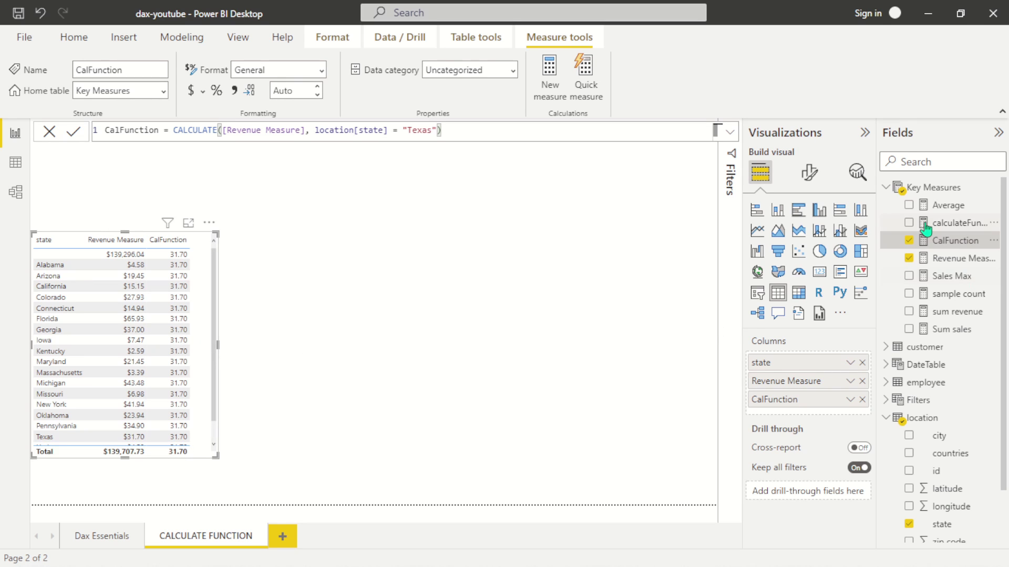
Show CalFunction in a separate card visual beside the state table and reduce the card's height.
{"action": "left_click_drag", "start_coordinate": [949, 243], "coordinate": [478, 254]}
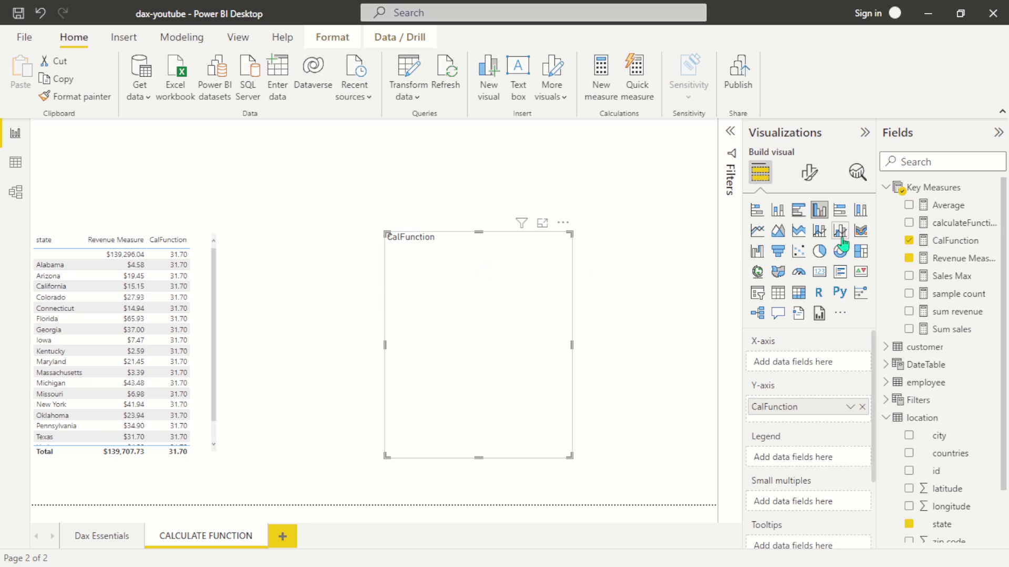
{"action": "left_click", "coordinate": [819, 272]}
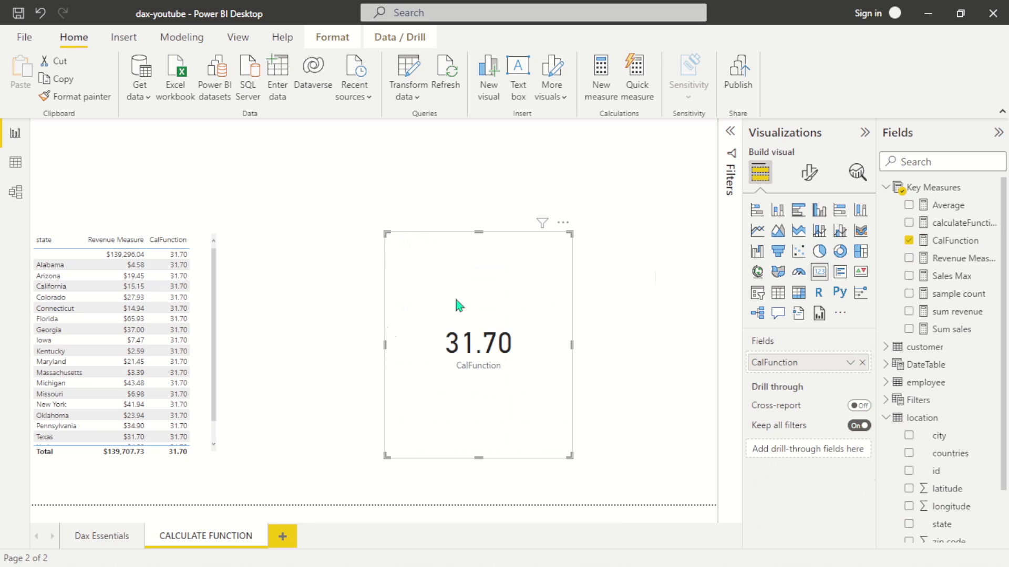
{"action": "left_click_drag", "start_coordinate": [479, 457], "coordinate": [489, 319]}
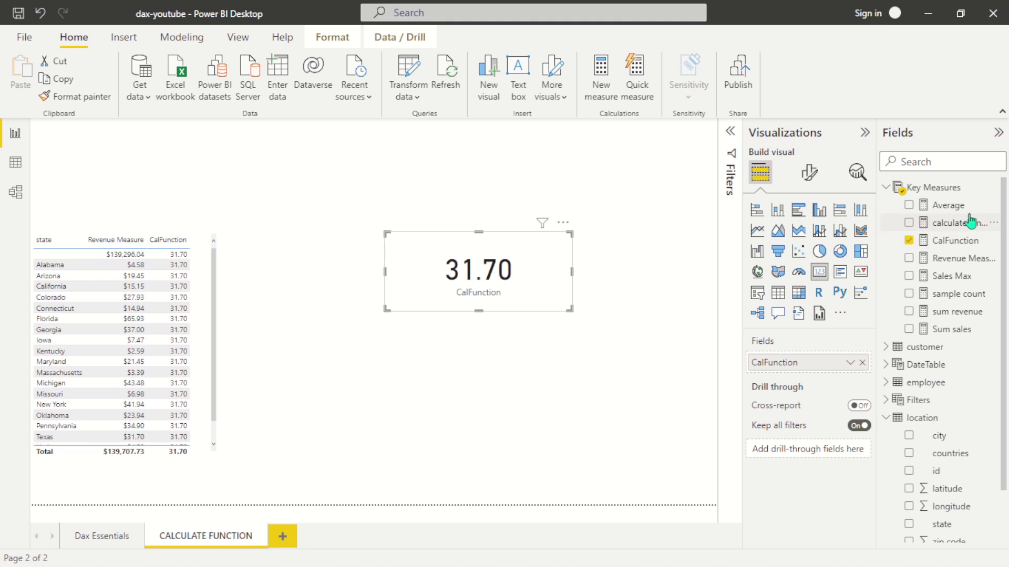
Reapply the currency format to Revenue Measure.
{"action": "left_click", "coordinate": [945, 259]}
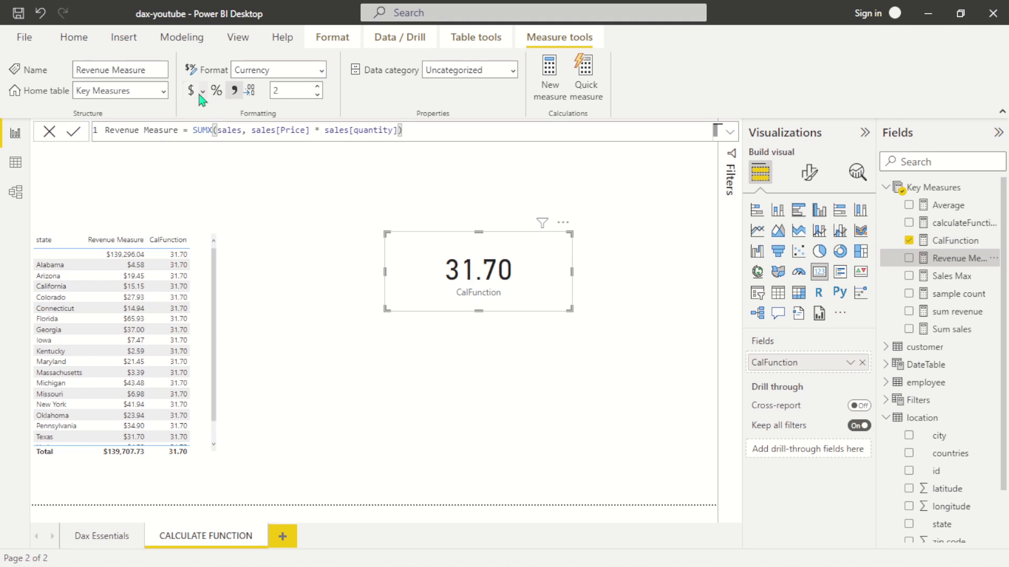
{"action": "left_click", "coordinate": [190, 98]}
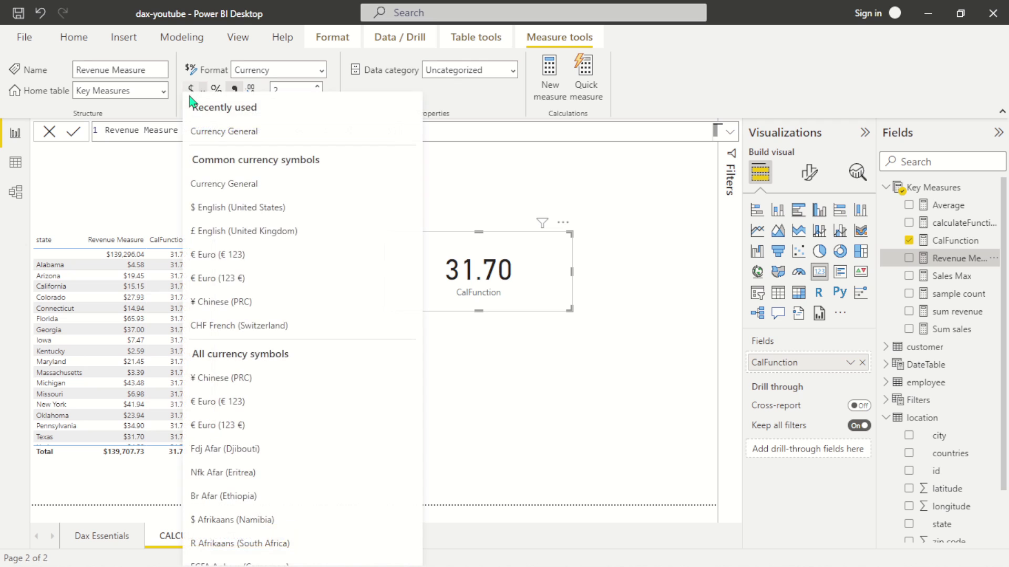
{"action": "left_click", "coordinate": [190, 97]}
{"action": "left_click", "coordinate": [193, 93]}
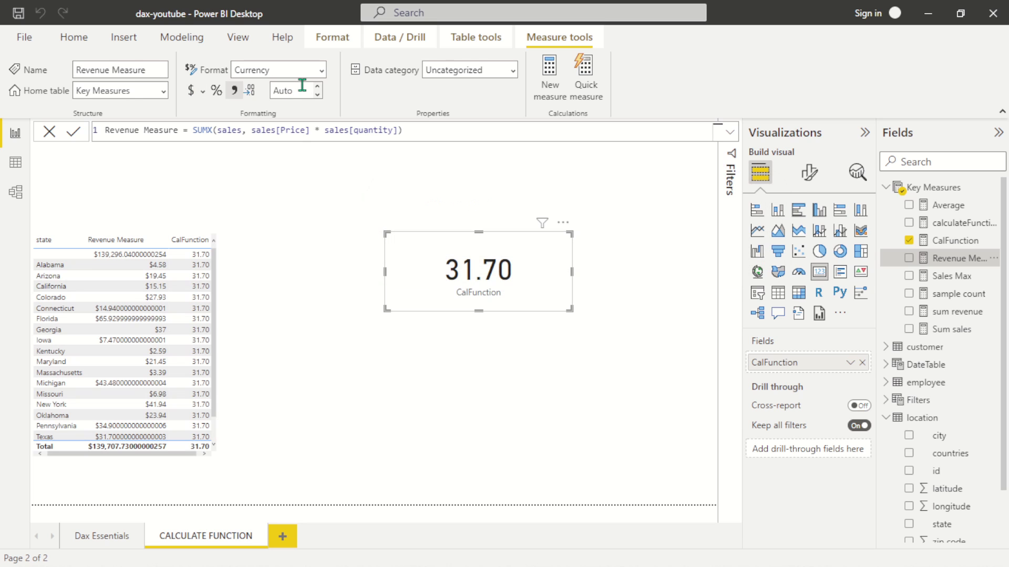
Set Revenue Measure's currency format to 2 decimal places.
{"action": "left_click", "coordinate": [193, 92]}
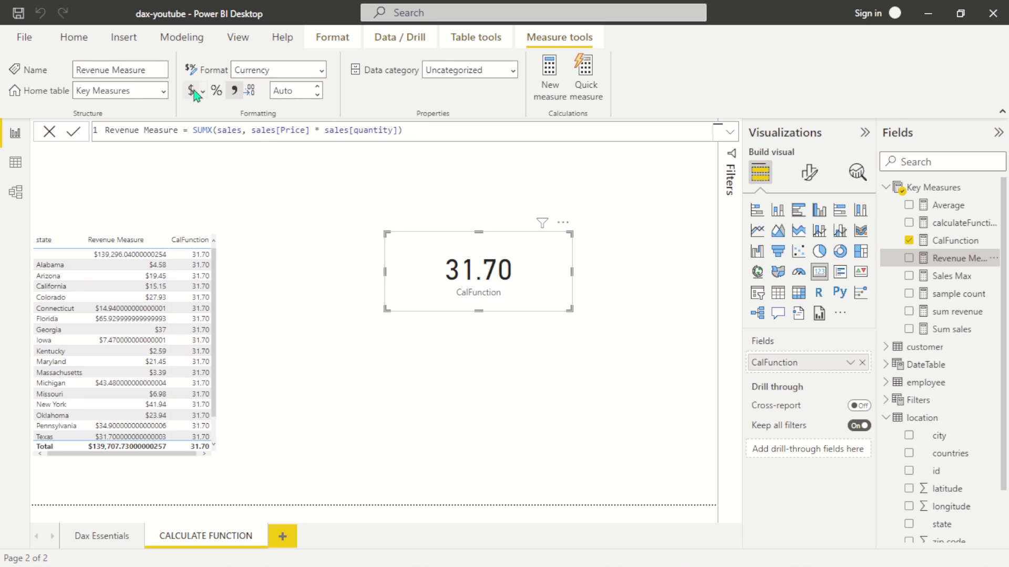
{"action": "double_click", "coordinate": [296, 86]}
{"action": "left_click", "coordinate": [296, 86]}
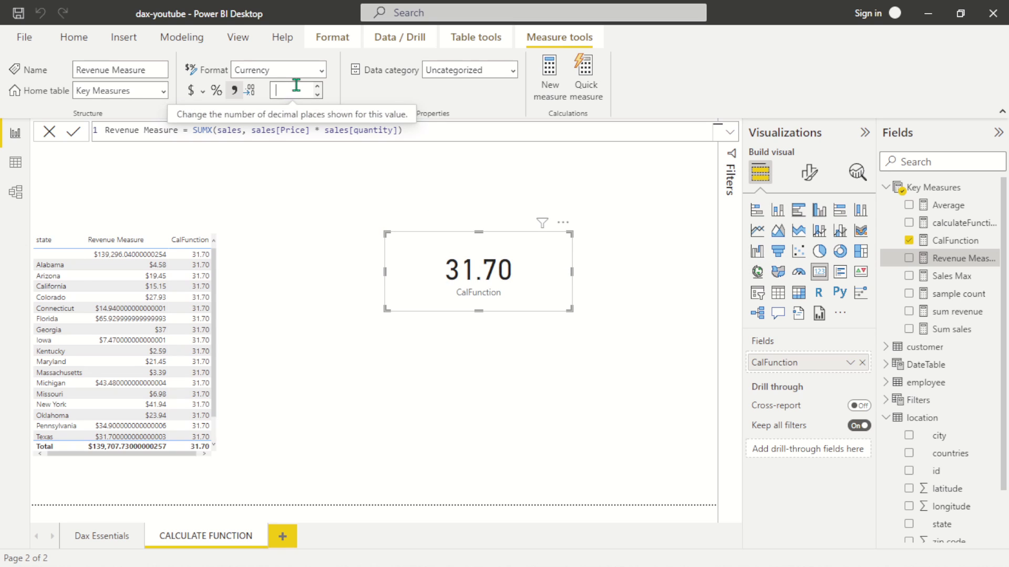
{"action": "type", "text": "2"}
{"action": "key", "text": "Return"}
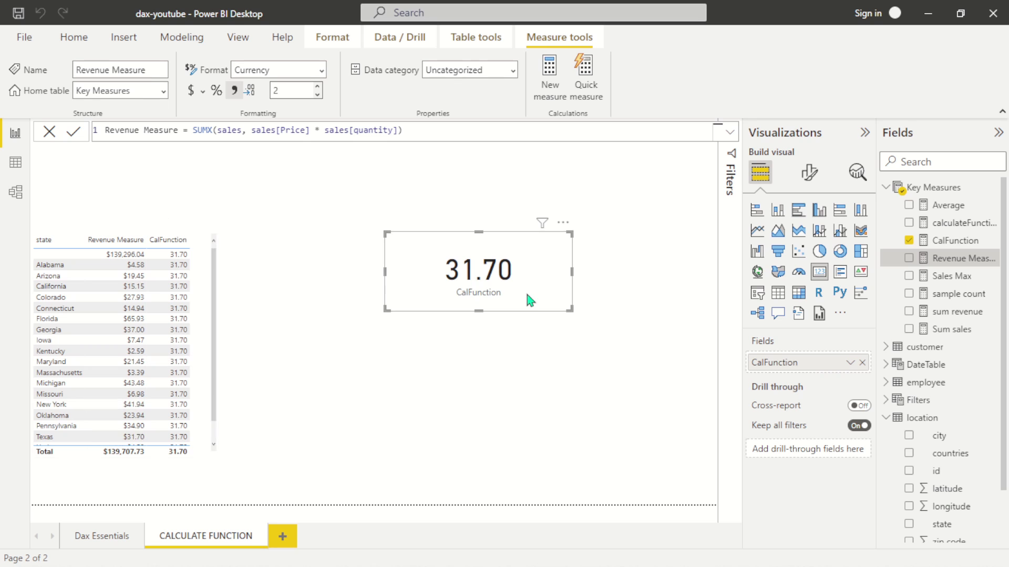
Format the CalFunction measure as currency with 2 decimal places.
{"action": "left_click", "coordinate": [962, 243]}
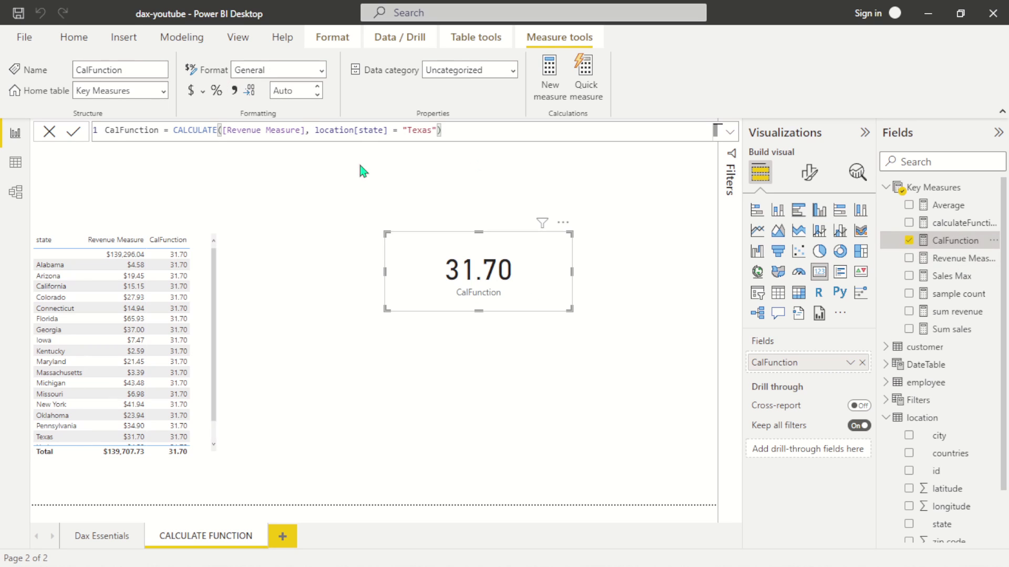
{"action": "left_click", "coordinate": [299, 90]}
{"action": "key", "text": "BackSpace"}
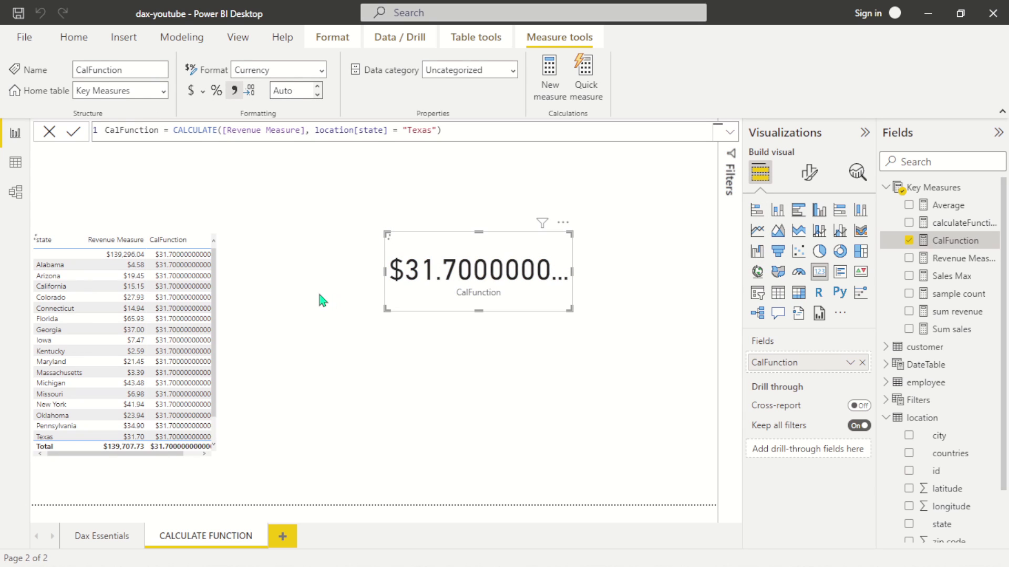
{"action": "type", "text": "2"}
{"action": "key", "text": "Return"}
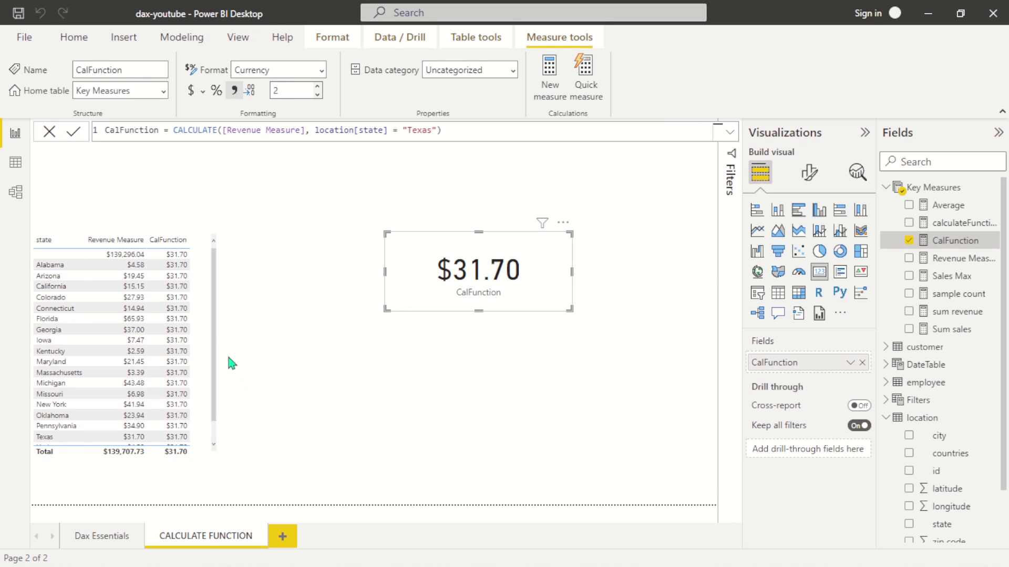
Select the state table visual and open the CalFunction measure's formula.
{"action": "left_click_drag", "start_coordinate": [215, 338], "coordinate": [239, 321]}
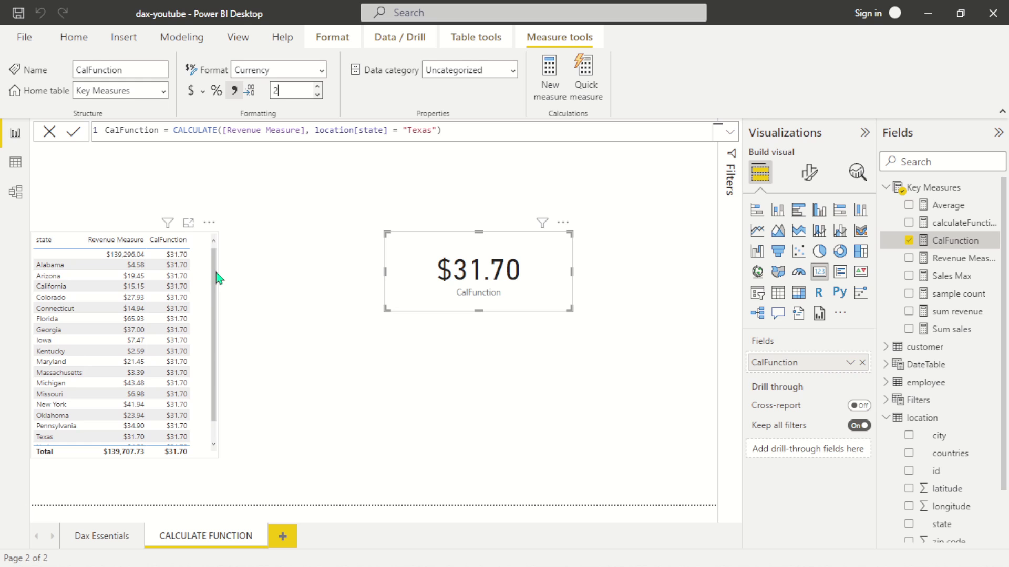
{"action": "left_click_drag", "start_coordinate": [218, 275], "coordinate": [211, 248]}
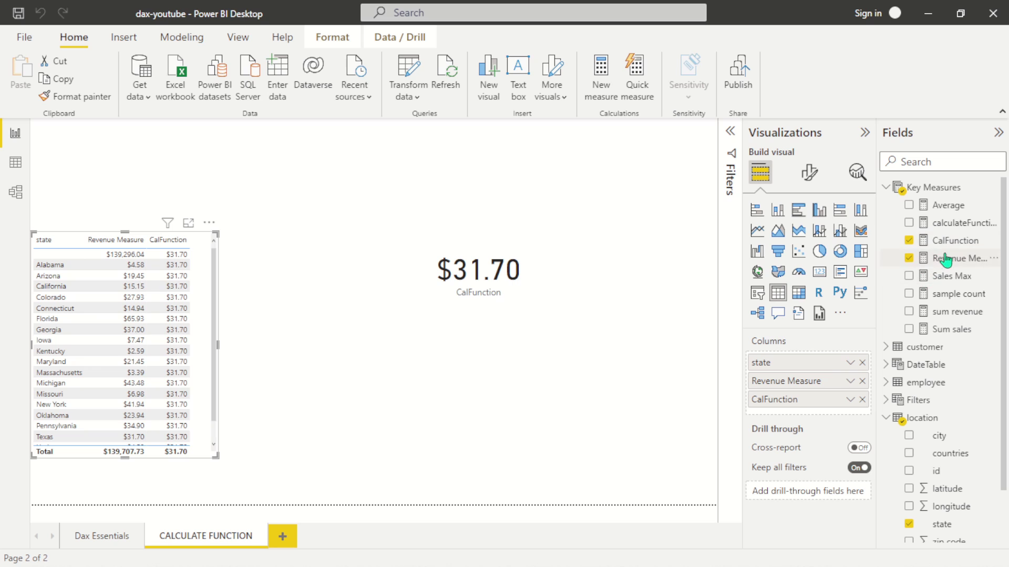
{"action": "left_click", "coordinate": [955, 241]}
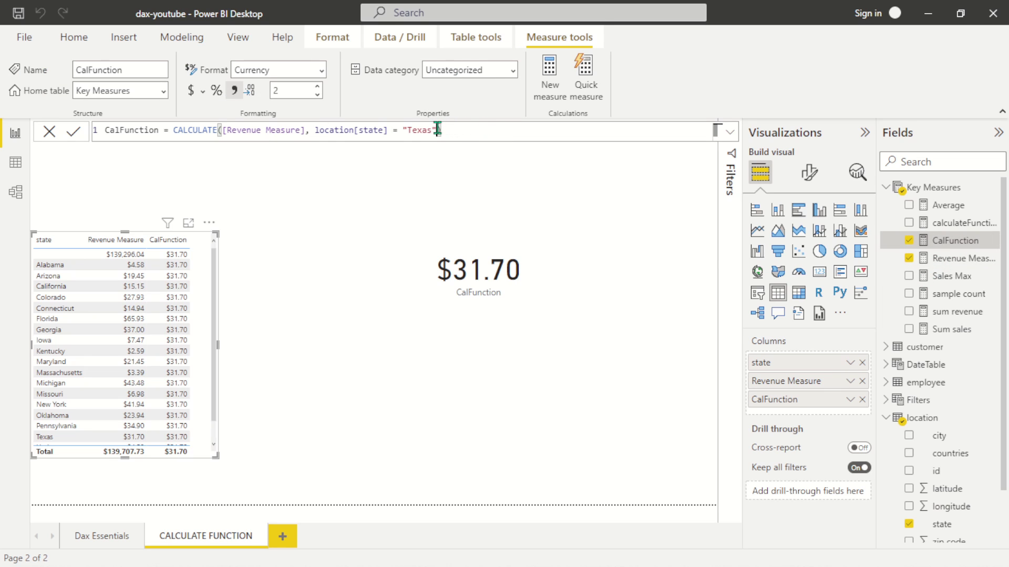
{"action": "double_click", "coordinate": [316, 130]}
{"action": "key", "text": "ctrl+space"}
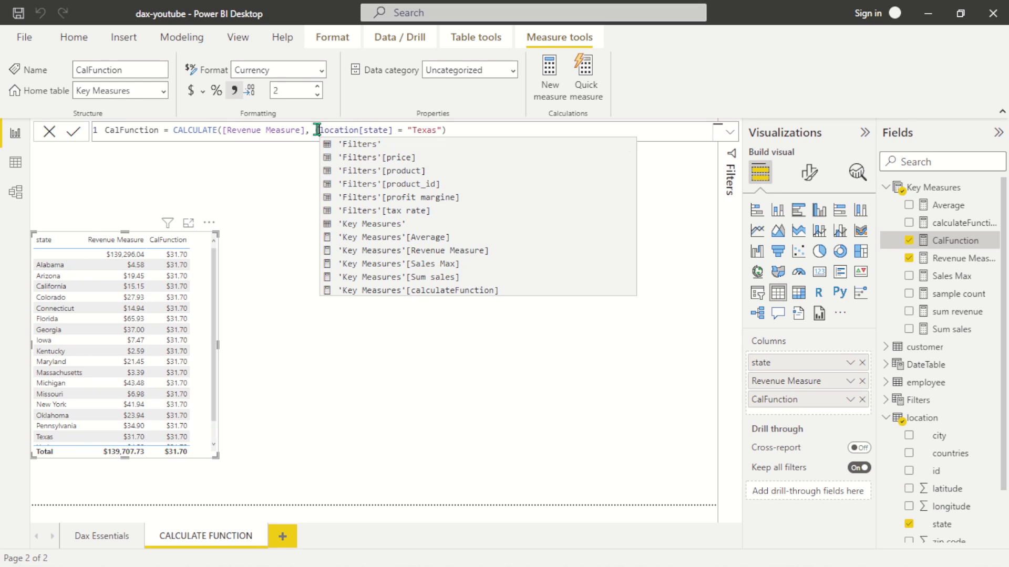
{"action": "key", "text": "Escape"}
{"action": "key", "text": "Right"}
{"action": "key", "text": "Right"}
{"action": "key", "text": "Right"}
{"action": "key", "text": "Right"}
{"action": "key", "text": "Right"}
{"action": "key", "text": "Right"}
{"action": "key", "text": "Right"}
{"action": "key", "text": "Right"}
{"action": "key", "text": "Right"}
{"action": "key", "text": "Right"}
{"action": "key", "text": "Right"}
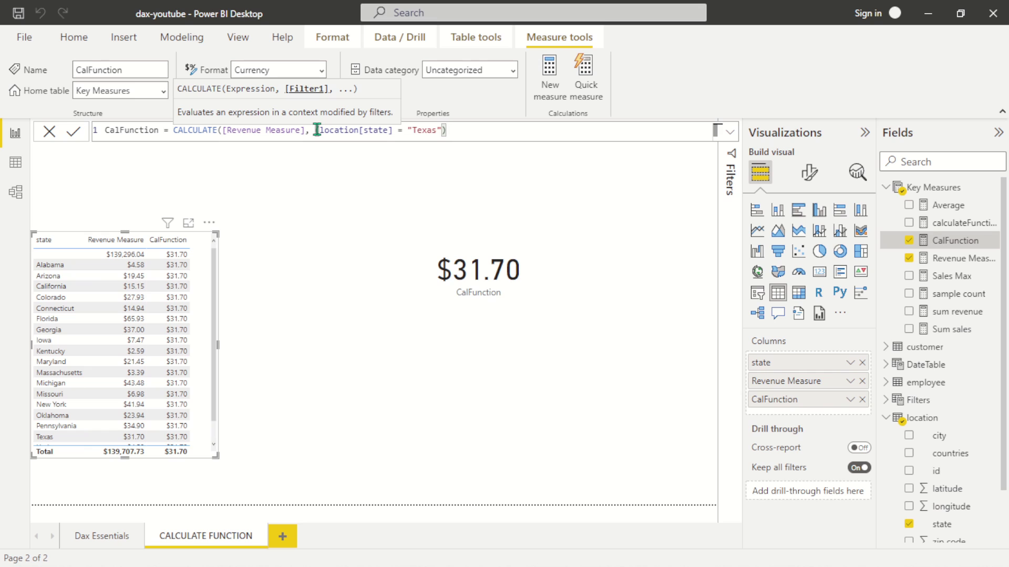
{"action": "key", "text": "Right"}
{"action": "key", "text": "Left"}
{"action": "key", "text": "Left"}
{"action": "key", "text": "Left"}
{"action": "key", "text": "Left"}
{"action": "key", "text": "Left"}
{"action": "key", "text": "Left"}
{"action": "key", "text": "Left"}
{"action": "key", "text": "Left"}
{"action": "key", "text": "Left"}
{"action": "key", "text": "Left"}
{"action": "key", "text": "Left"}
{"action": "key", "text": "Left"}
{"action": "key", "text": "Left"}
{"action": "key", "text": "Left"}
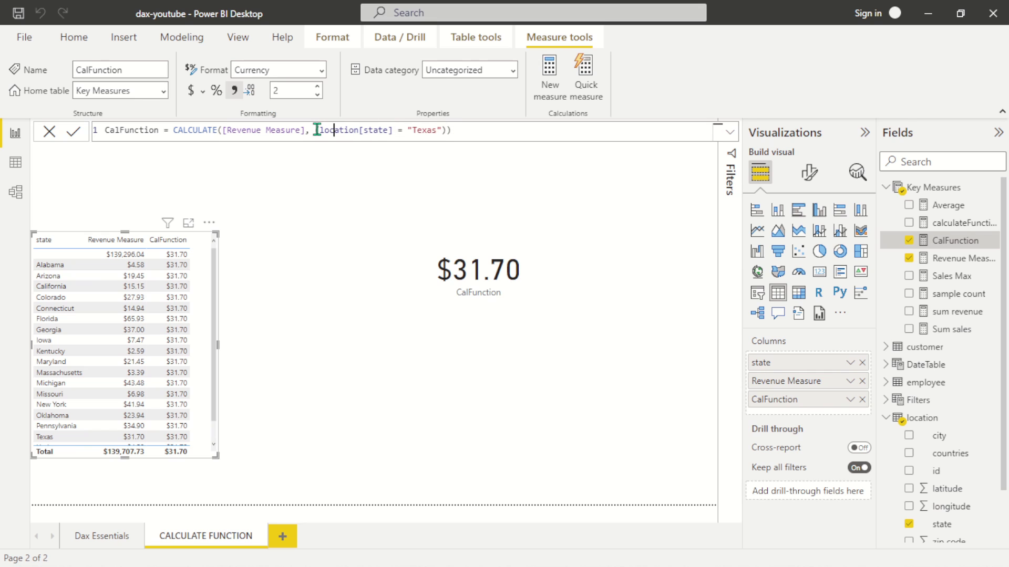
Delete the location[state] = "Texas" filter argument from the CalFunction formula, keeping CALCULATE and [Revenue Measure].
{"action": "left_click", "coordinate": [442, 130]}
{"action": "key", "text": "BackSpace"}
{"action": "key", "text": "BackSpace"}
{"action": "key", "text": "BackSpace"}
{"action": "key", "text": "BackSpace"}
{"action": "key", "text": "BackSpace"}
{"action": "key", "text": "BackSpace"}
{"action": "key", "text": "BackSpace"}
{"action": "key", "text": "BackSpace"}
{"action": "key", "text": "BackSpace"}
{"action": "key", "text": "BackSpace"}
{"action": "key", "text": "BackSpace"}
{"action": "key", "text": "BackSpace"}
{"action": "key", "text": "BackSpace"}
{"action": "key", "text": "BackSpace"}
{"action": "key", "text": "BackSpace"}
{"action": "key", "text": "BackSpace"}
{"action": "key", "text": "BackSpace"}
{"action": "key", "text": "BackSpace"}
{"action": "key", "text": "BackSpace"}
{"action": "key", "text": "BackSpace"}
{"action": "key", "text": "BackSpace"}
{"action": "key", "text": "BackSpace"}
{"action": "key", "text": "BackSpace"}
{"action": "key", "text": "BackSpace"}
{"action": "key", "text": "BackSpace"}
{"action": "key", "text": "BackSpace"}
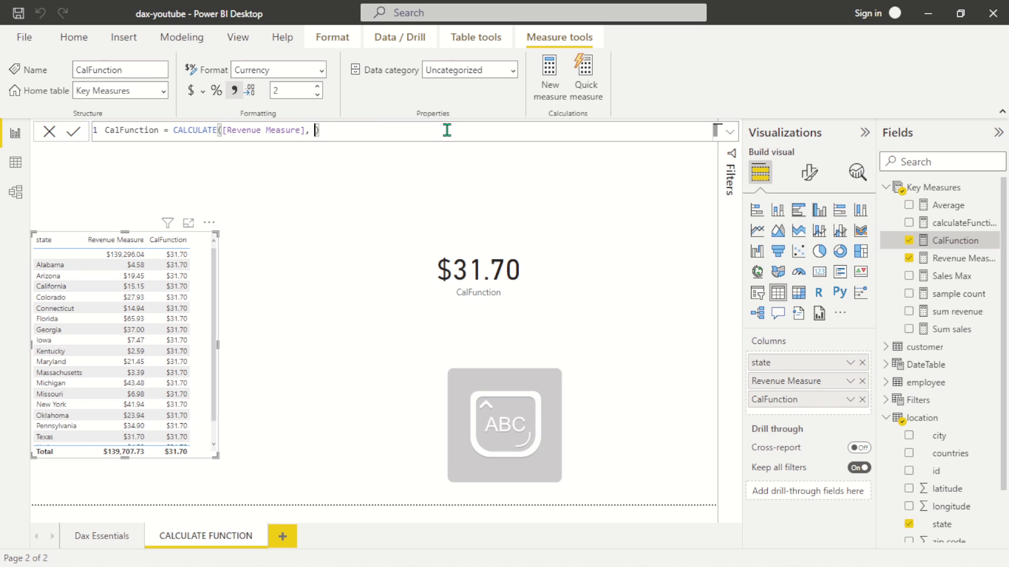
Insert a FILTER function as CALCULATE's second argument, with location as the table it filters.
{"action": "type", "text": "Fil"}
{"action": "key", "text": "BackSpace"}
{"action": "key", "text": "BackSpace"}
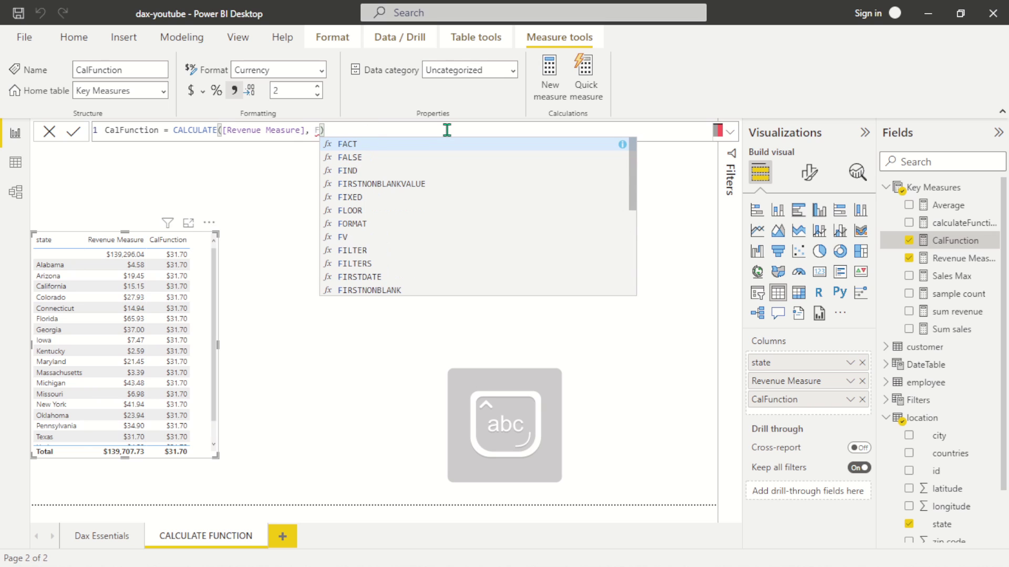
{"action": "type", "text": "il"}
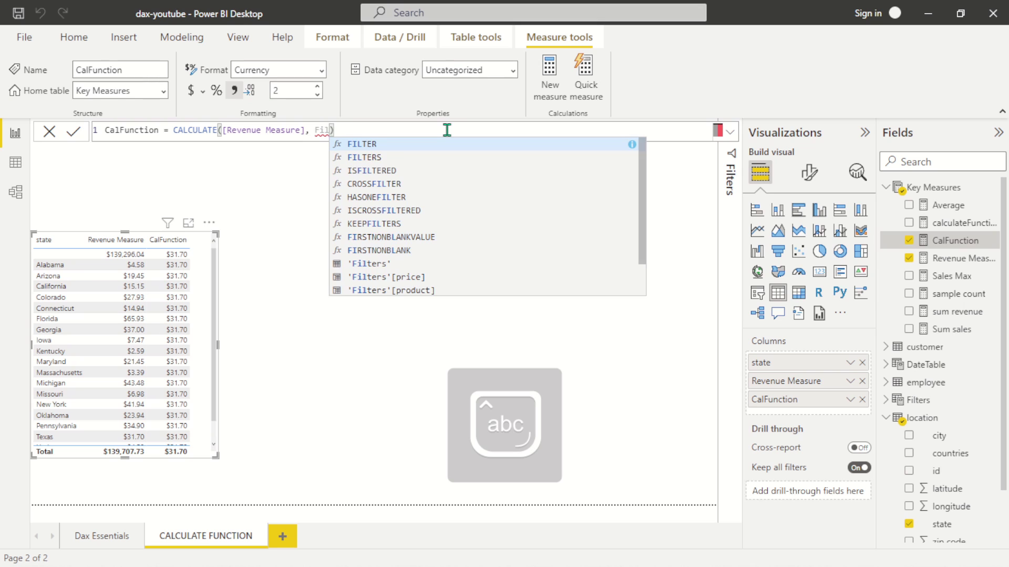
{"action": "key", "text": "Tab"}
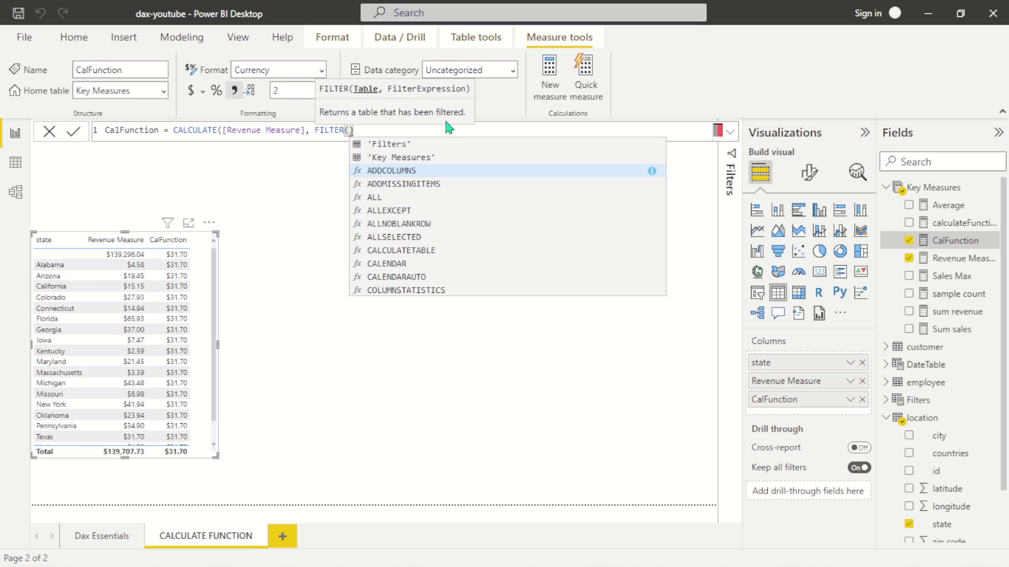
{"action": "type", "text": "location"}
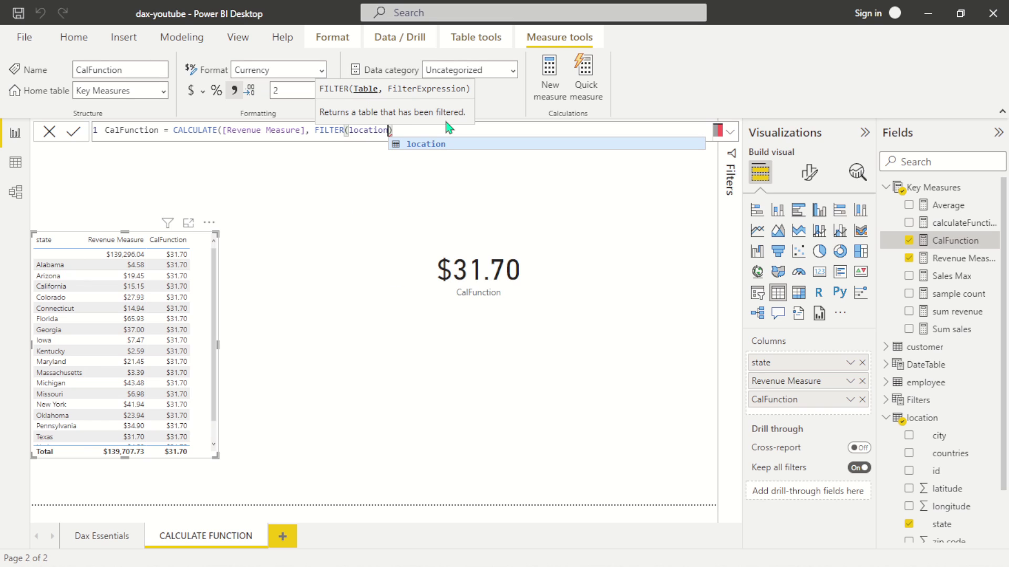
Add the location[state] column as the start of FILTER's filter expression.
{"action": "type", "text": ", lo"}
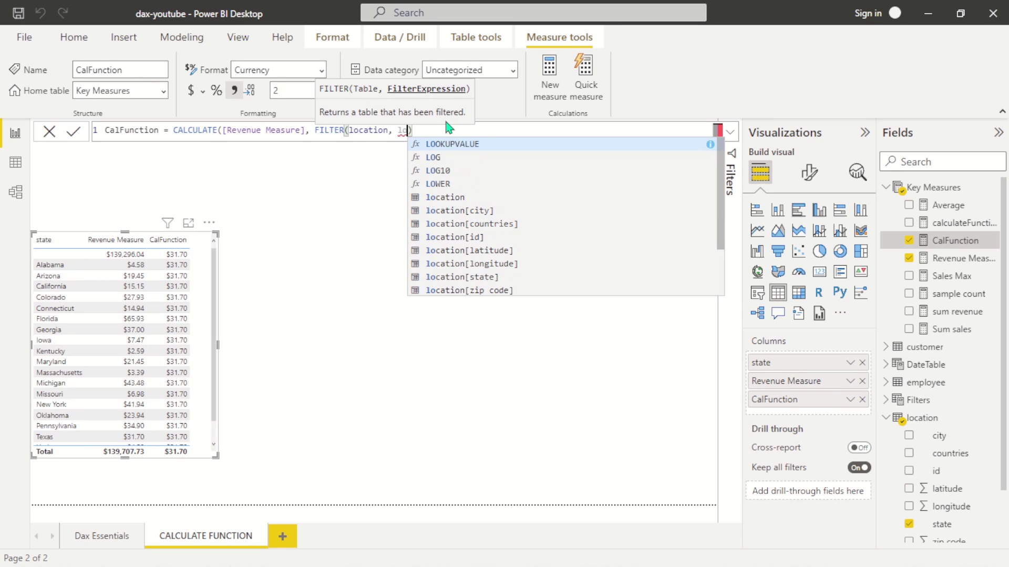
{"action": "type", "text": "ca"}
{"action": "key", "text": "Down"}
{"action": "key", "text": "Down"}
{"action": "key", "text": "Down"}
{"action": "key", "text": "Down"}
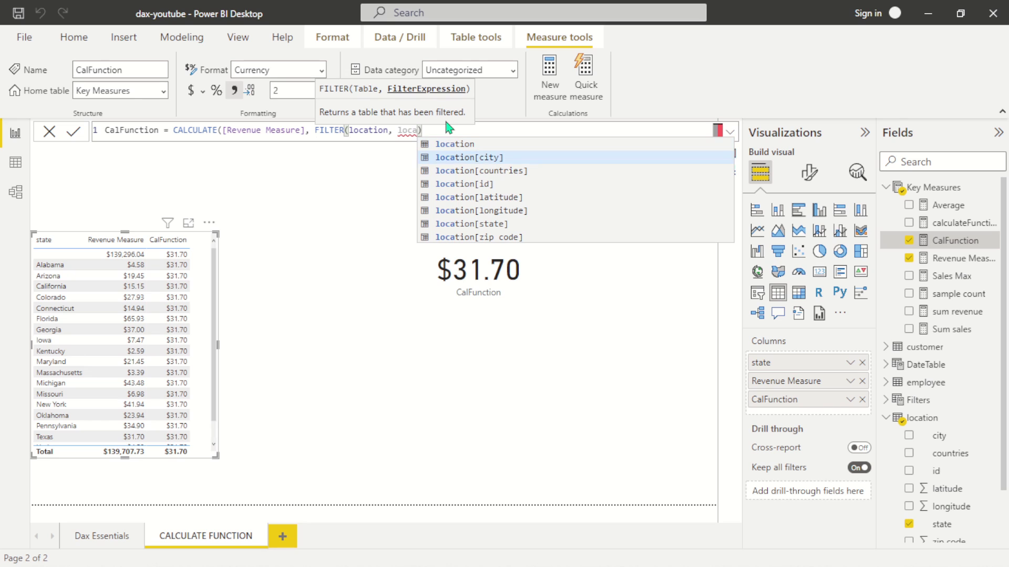
{"action": "key", "text": "Down"}
{"action": "key", "text": "Down"}
{"action": "key", "text": "Tab"}
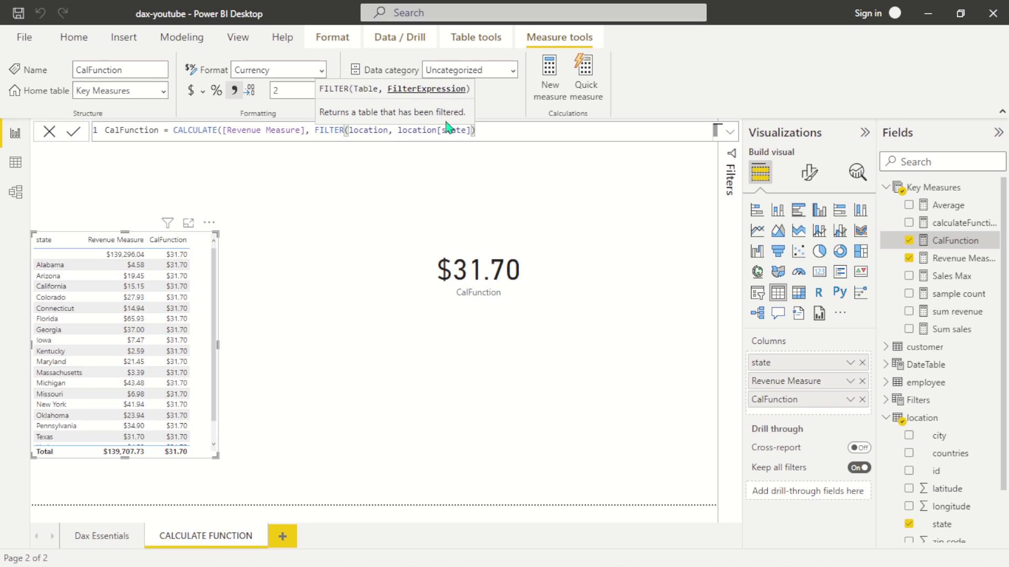
Complete the filter expression with ="Texas", close both functions and commit the CalFunction measure.
{"action": "type", "text": "=\"T"}
{"action": "type", "text": "\"\""}
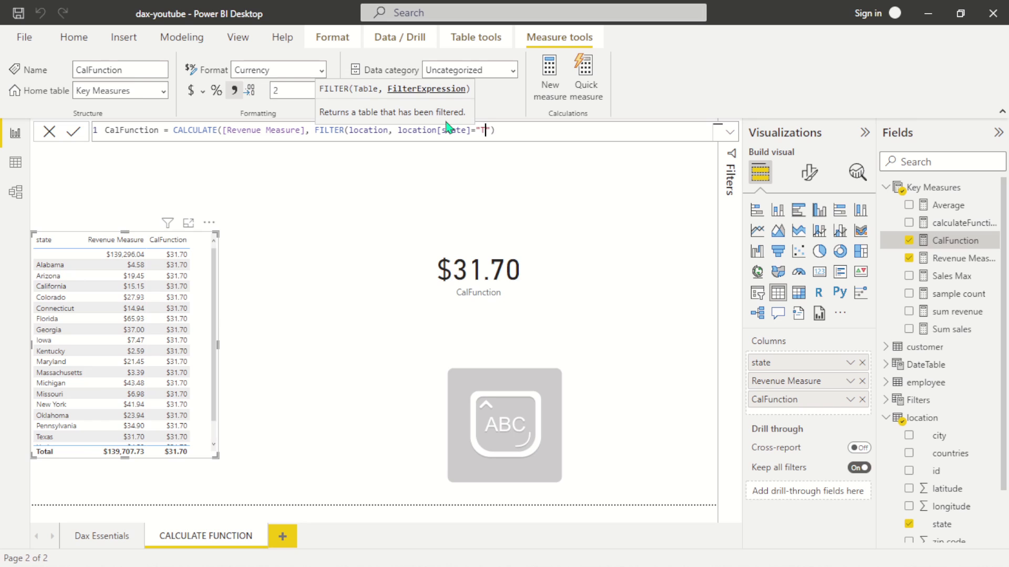
{"action": "type", "text": "TEXX"}
{"action": "key", "text": "BackSpace"}
{"action": "key", "text": "Caps_Lock"}
{"action": "key", "text": "End"}
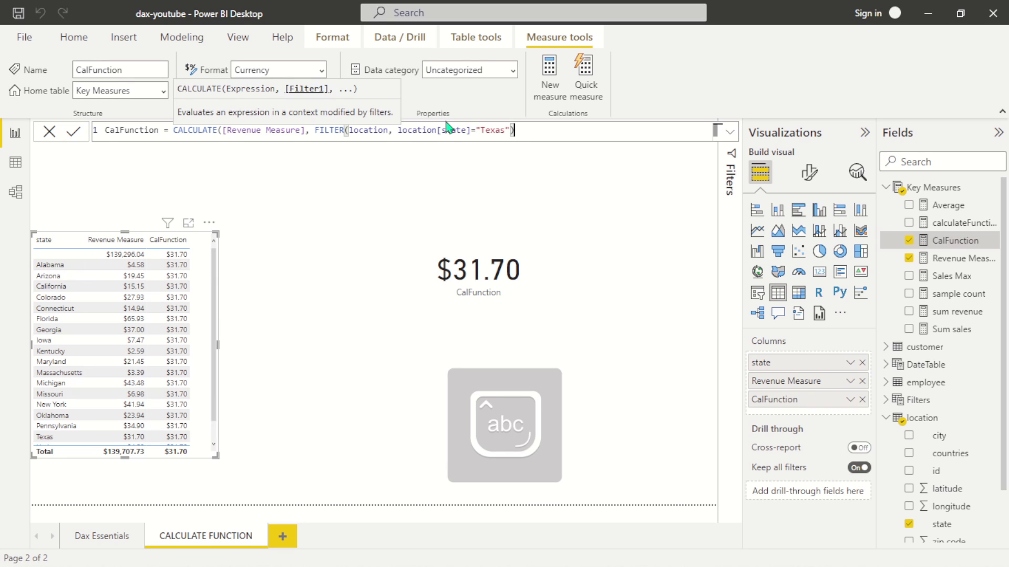
{"action": "type", "text": ")"}
{"action": "key", "text": "Return"}
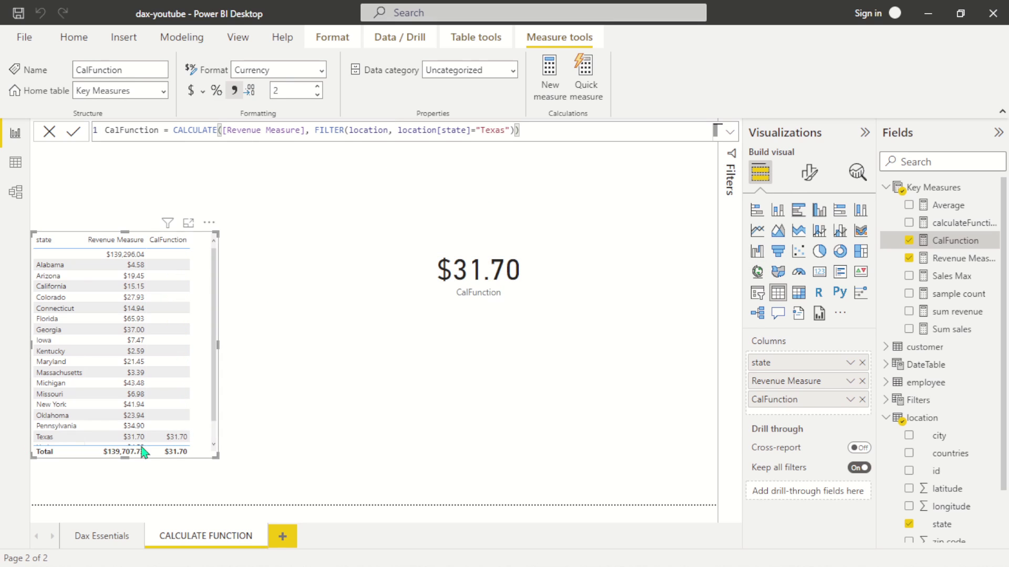
Examine the Texas row in the state table and the FILTER part of the CalFunction formula.
{"action": "left_click", "coordinate": [175, 439]}
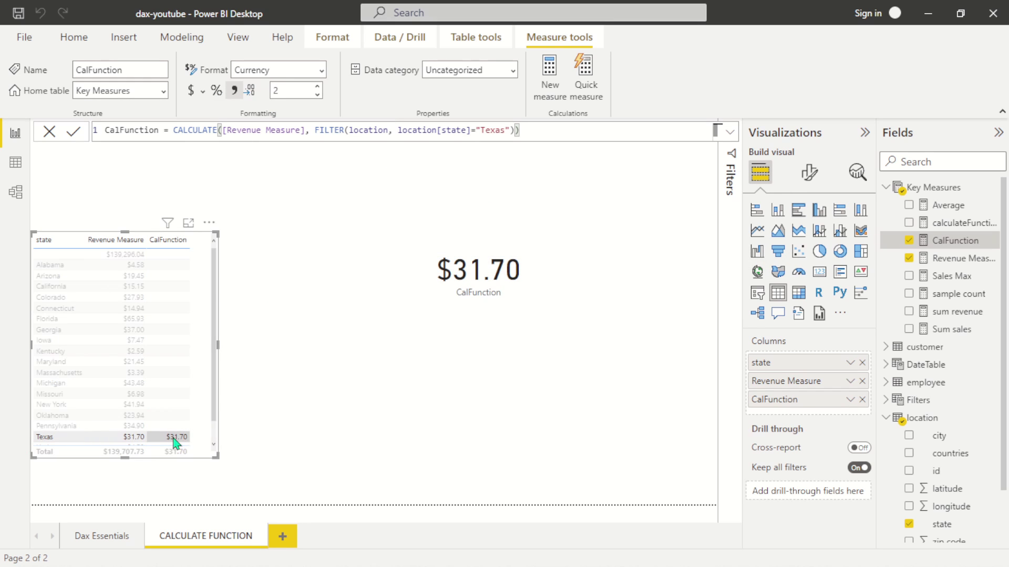
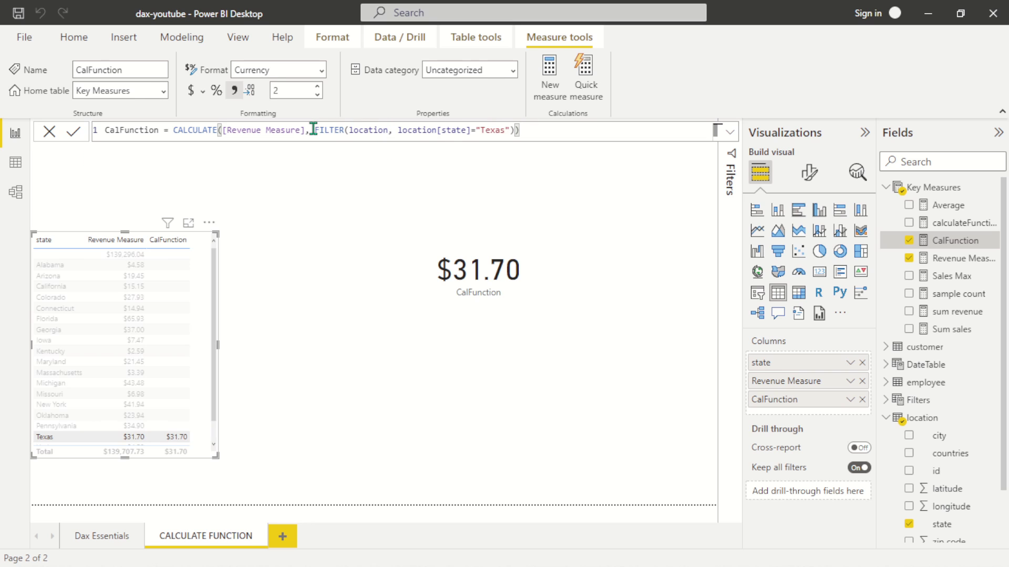
{"action": "left_click_drag", "start_coordinate": [314, 130], "coordinate": [345, 129]}
{"action": "left_click", "coordinate": [353, 189]}
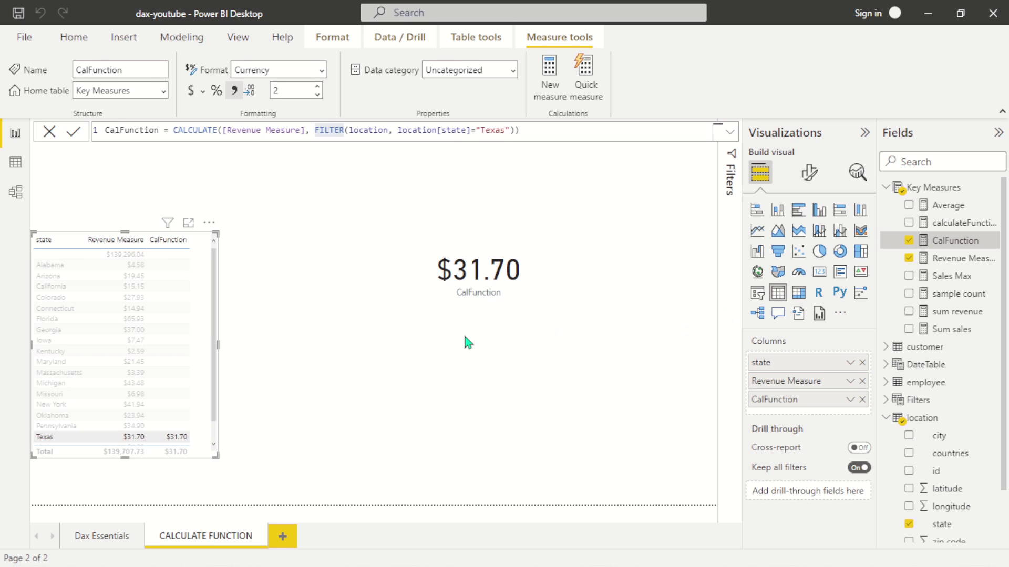
{"action": "left_click", "coordinate": [638, 277]}
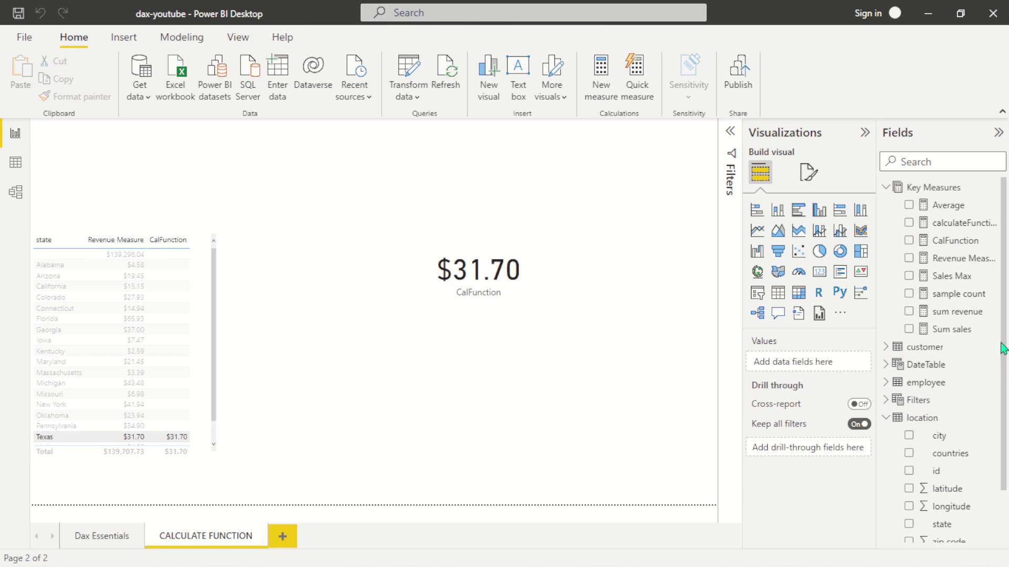
Collapse the location fields and select the products table, expanding it briefly to review its columns.
{"action": "scroll", "coordinate": [945, 341], "scroll_direction": "down", "scroll_amount": 2}
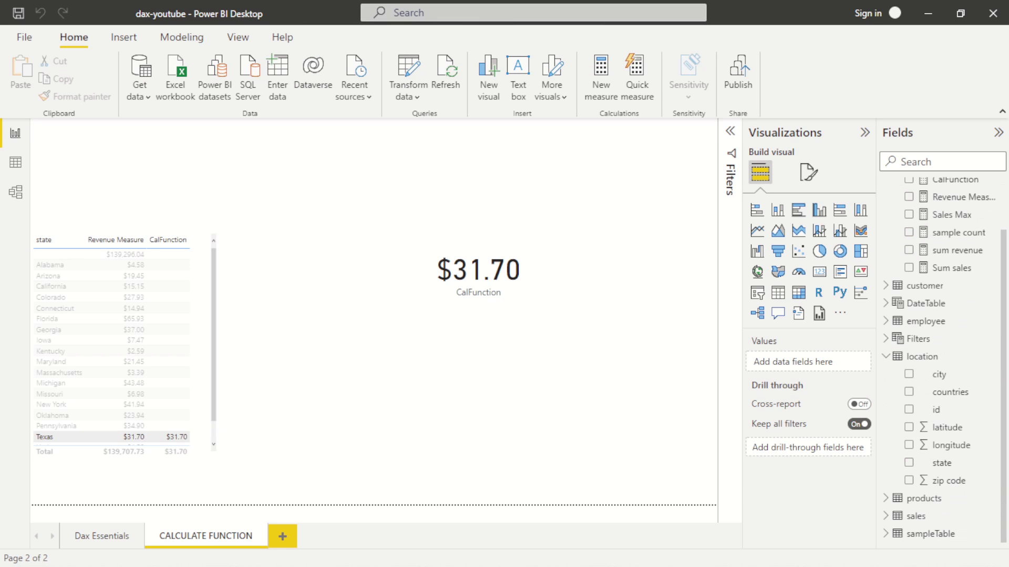
{"action": "left_click", "coordinate": [886, 360]}
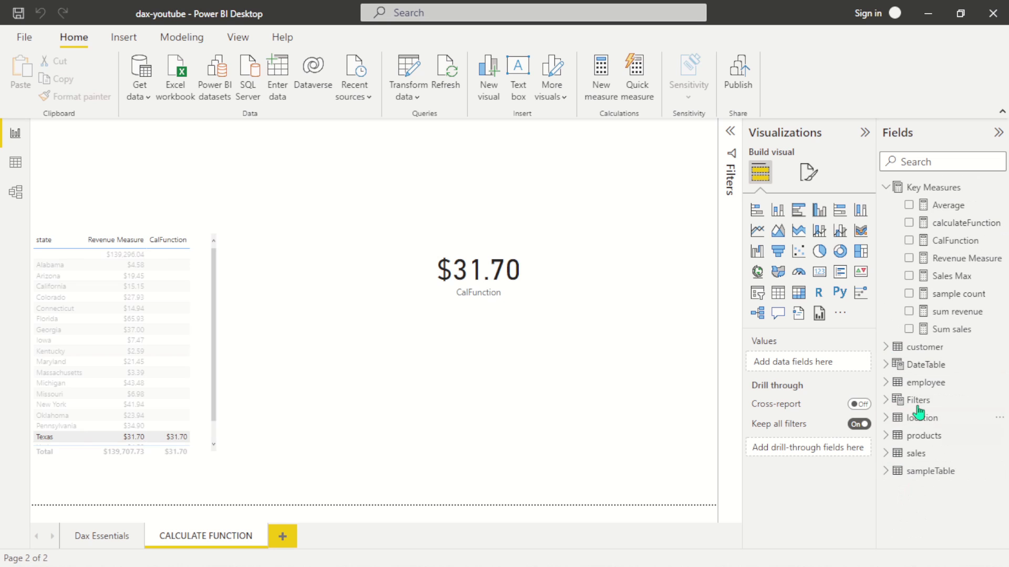
{"action": "left_click", "coordinate": [888, 439]}
{"action": "left_click", "coordinate": [888, 439]}
{"action": "left_click", "coordinate": [888, 439]}
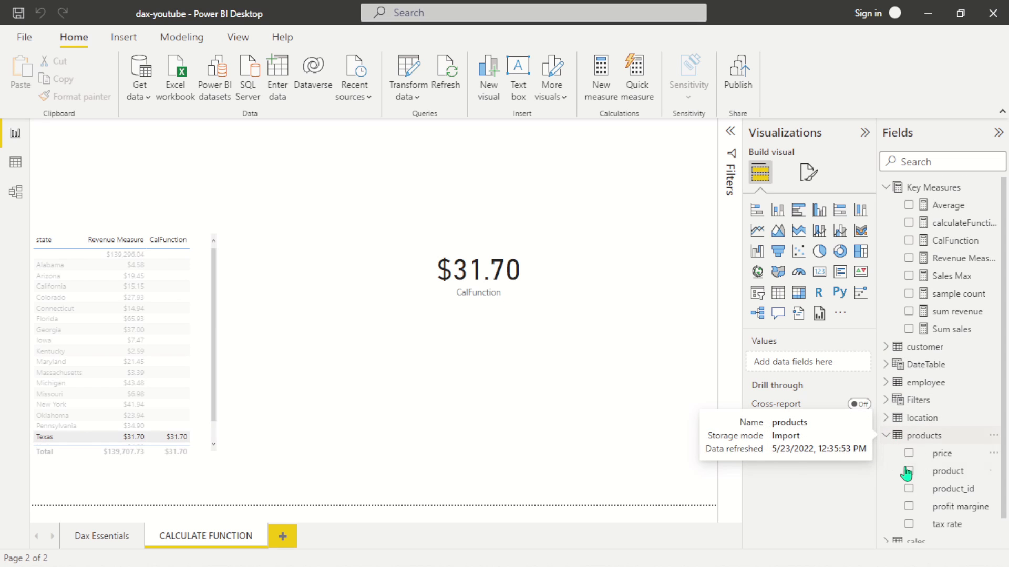
{"action": "left_click", "coordinate": [923, 440]}
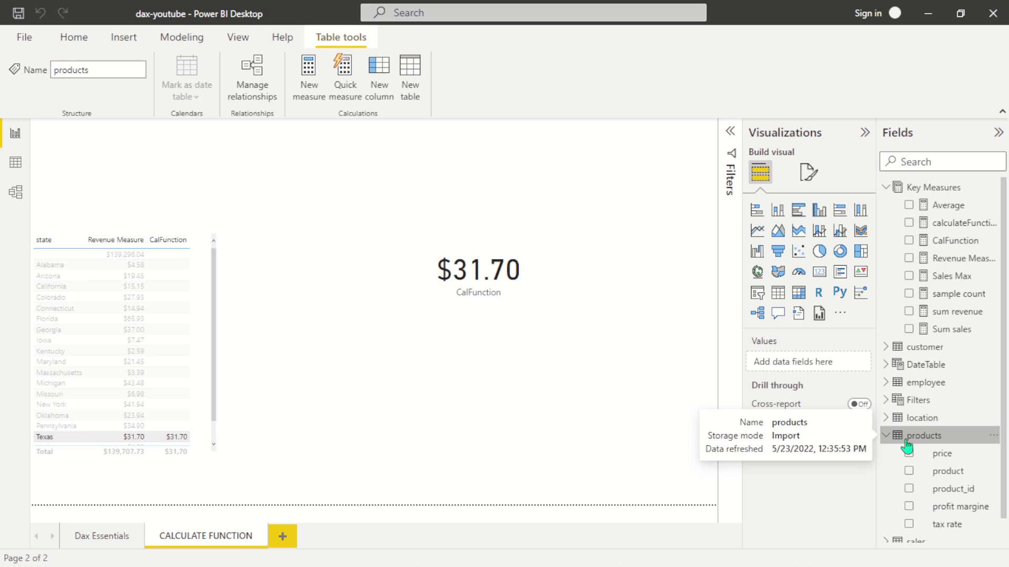
{"action": "left_click", "coordinate": [887, 437]}
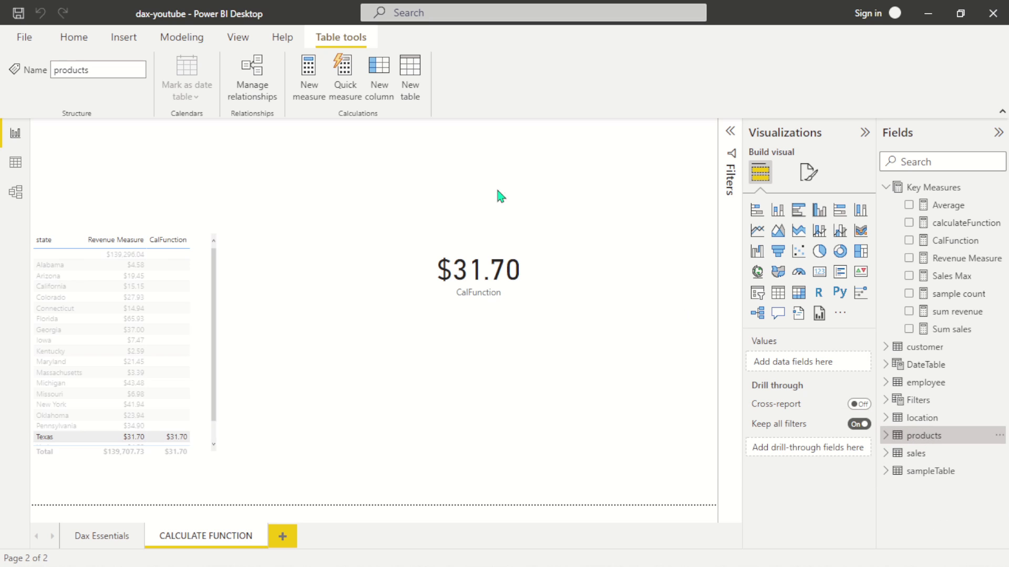
Create a new calculated table and replace its default name with FilterProductTable, followed by an equals sign.
{"action": "left_click", "coordinate": [412, 100]}
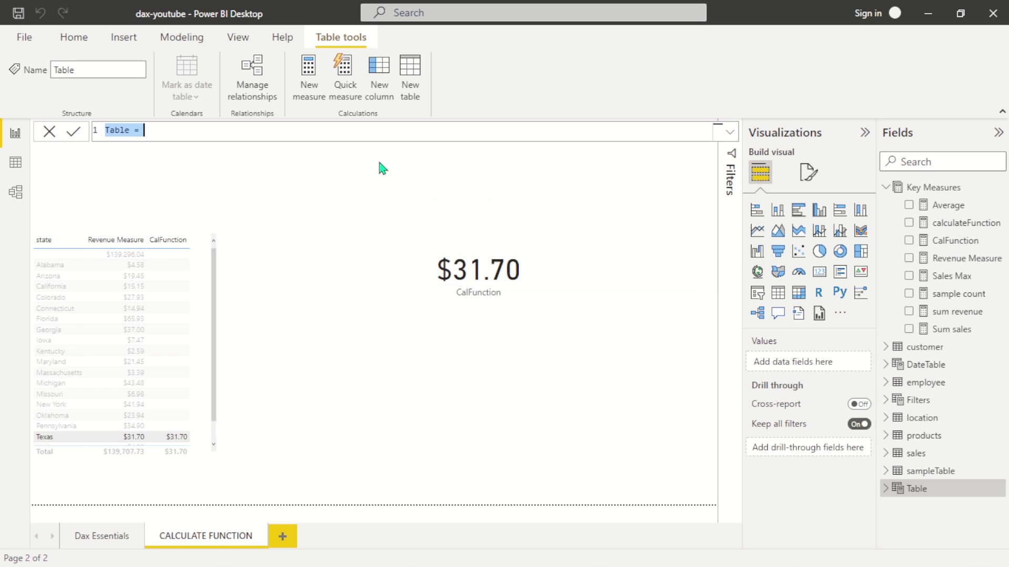
{"action": "key", "text": "BackSpace"}
{"action": "type", "text": "Fi"}
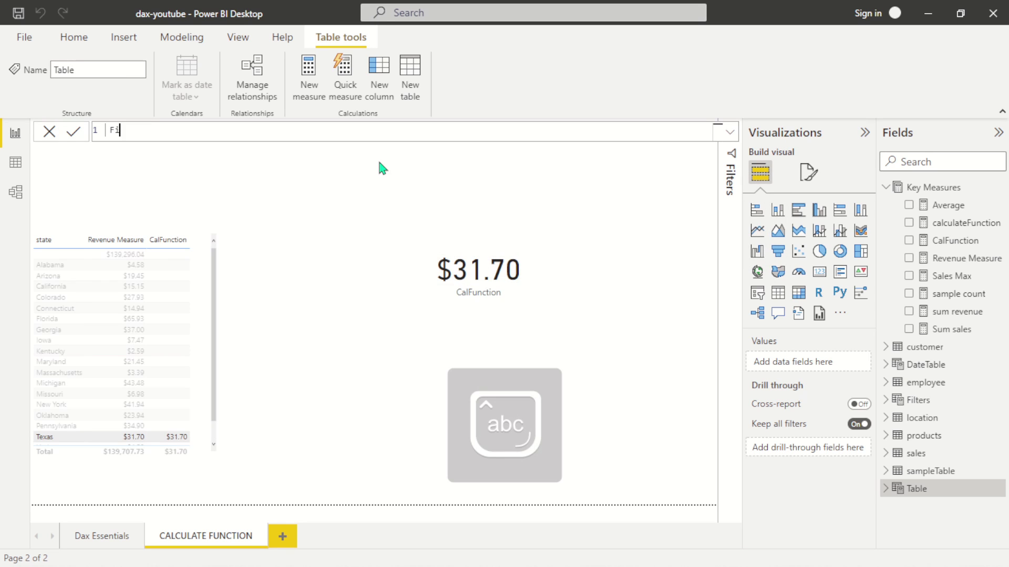
{"action": "type", "text": "lterProductTable = "}
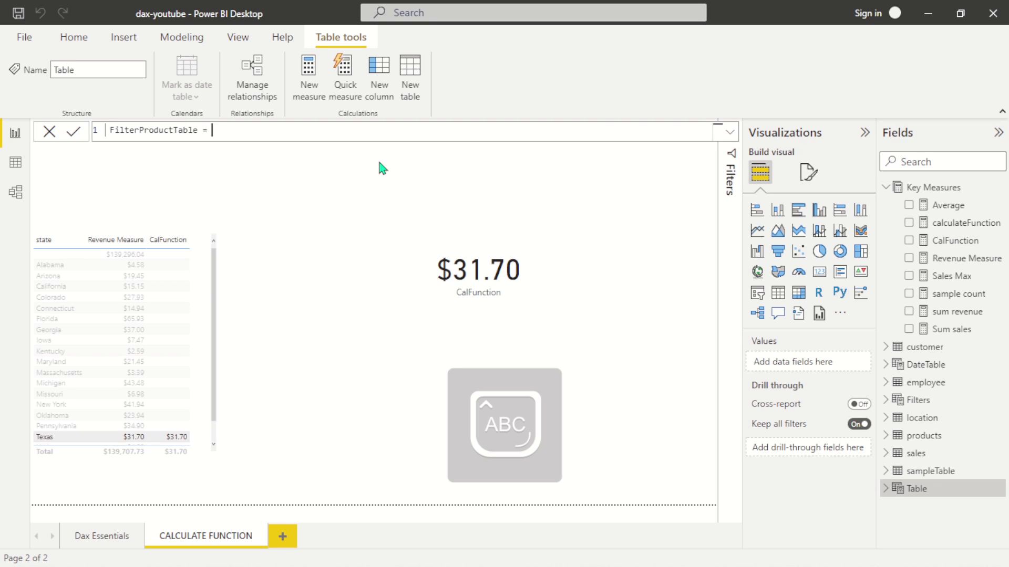
Start a FILTER function in the FilterProductTable formula with products as its table argument.
{"action": "type", "text": "FILTER("}
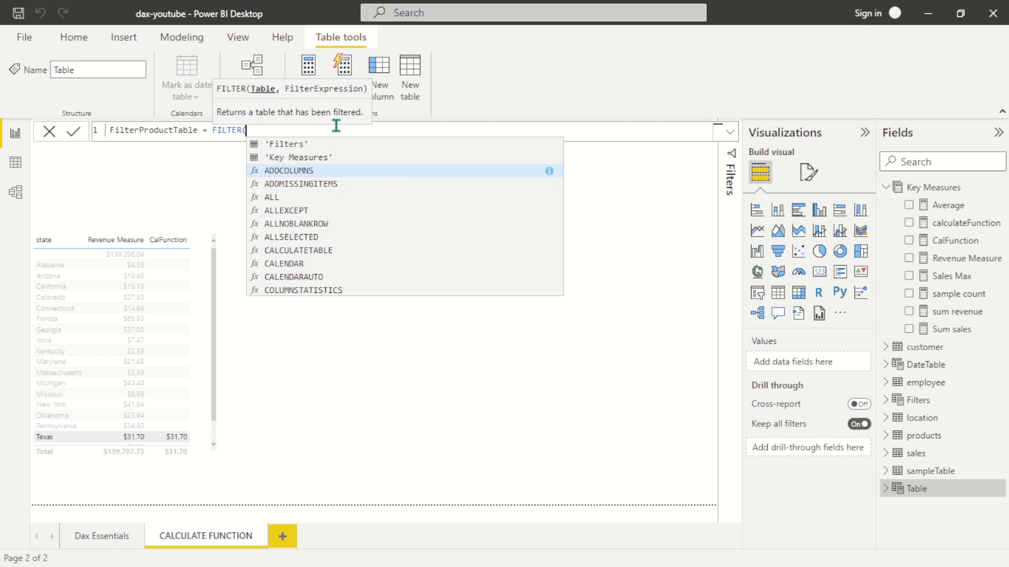
{"action": "type", "text": "PRO"}
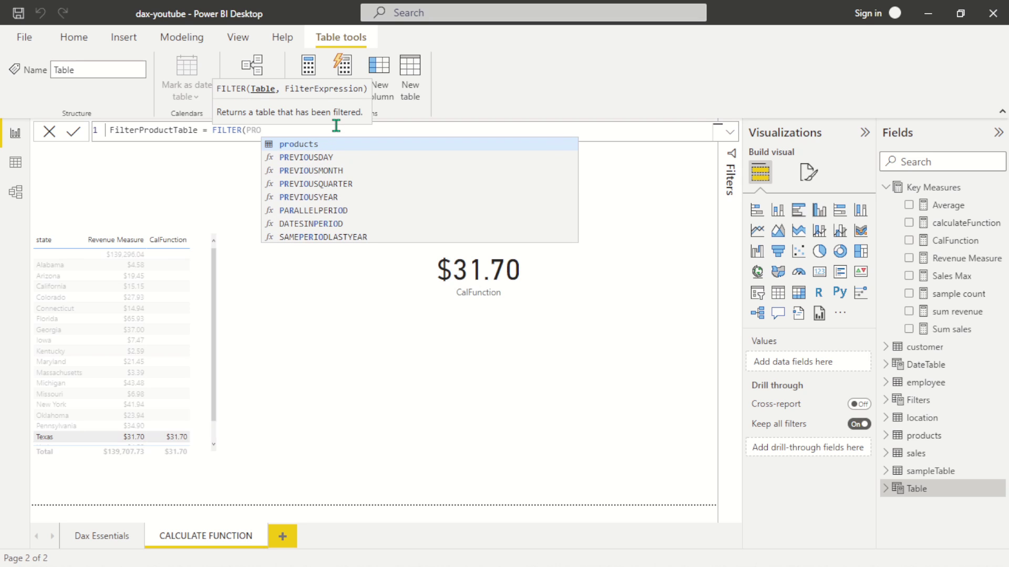
{"action": "key", "text": "BackSpace"}
{"action": "key", "text": "BackSpace"}
{"action": "key", "text": "BackSpace"}
{"action": "type", "text": "pro"}
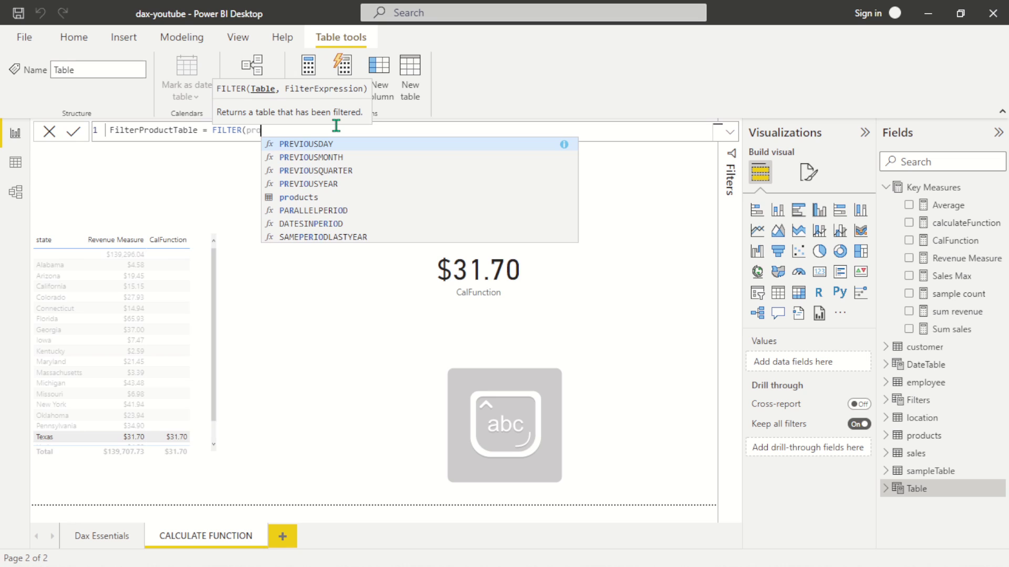
{"action": "type", "text": "ducts, "}
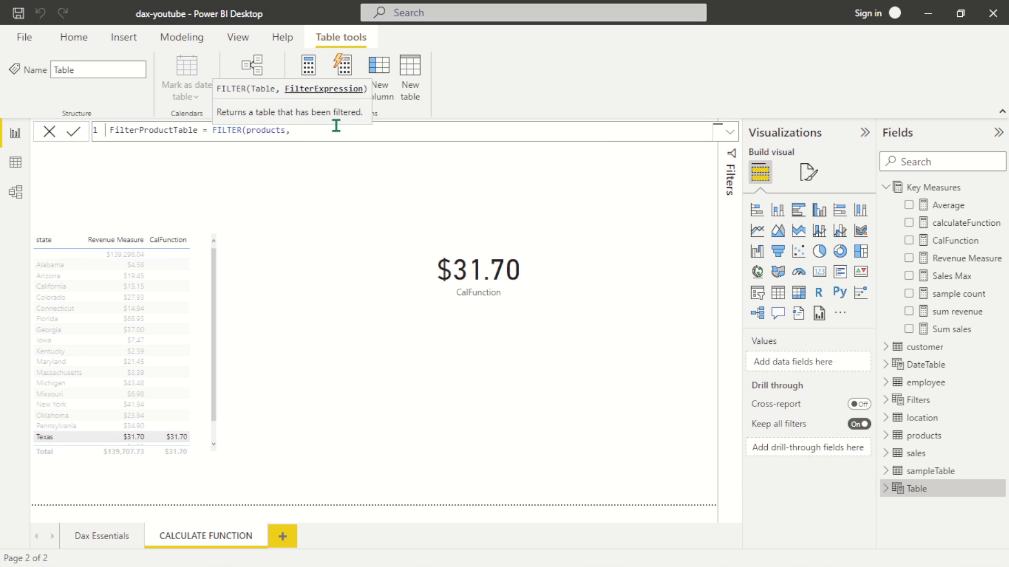
Add a filter expression for products price greater than 5 and try to commit the FilterProductTable formula.
{"action": "type", "text": "pro"}
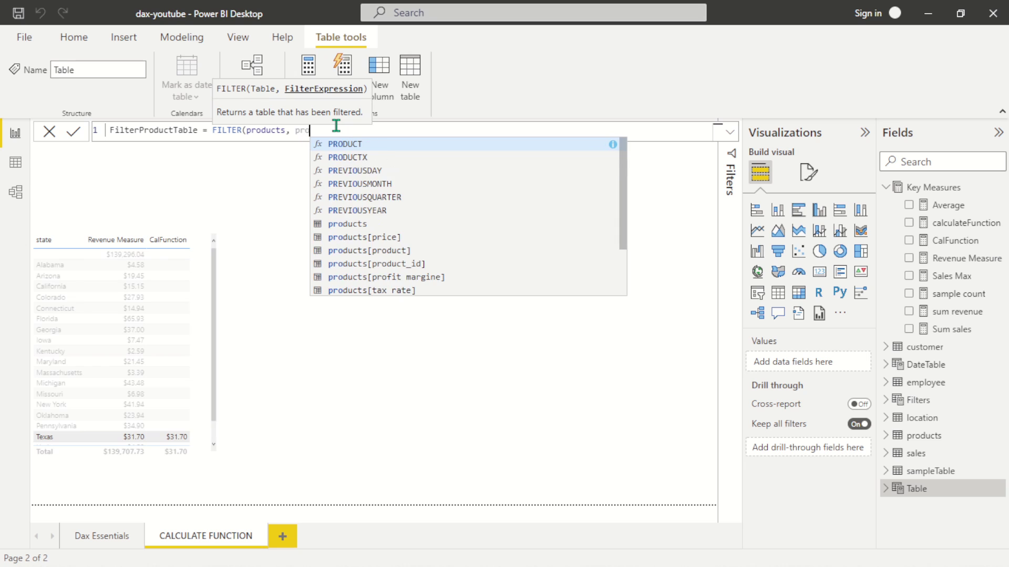
{"action": "type", "text": "duc"}
{"action": "key", "text": "Down"}
{"action": "key", "text": "Down"}
{"action": "key", "text": "Down"}
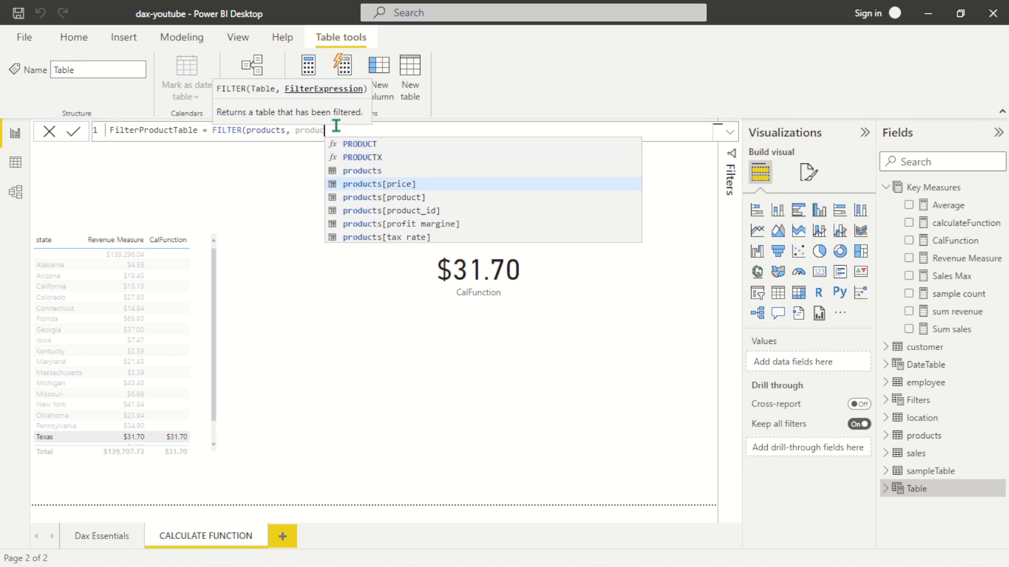
{"action": "key", "text": "Tab"}
{"action": "type", "text": "."}
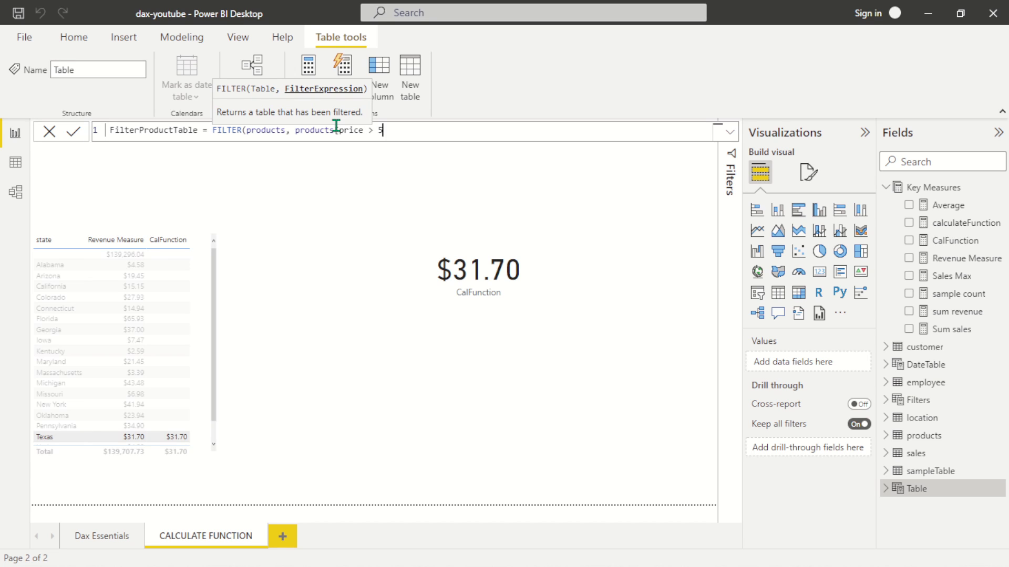
{"action": "type", "text": "5 ) )"}
{"action": "key", "text": "Return"}
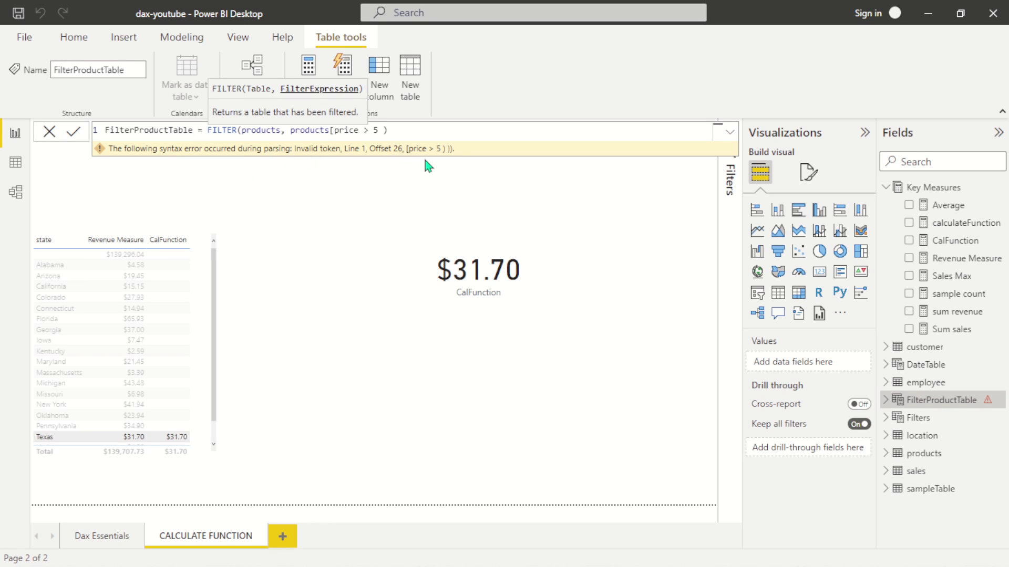
Correct the filter expression to products[price] > 5, close FILTER with one parenthesis and commit the table.
{"action": "left_click", "coordinate": [381, 129]}
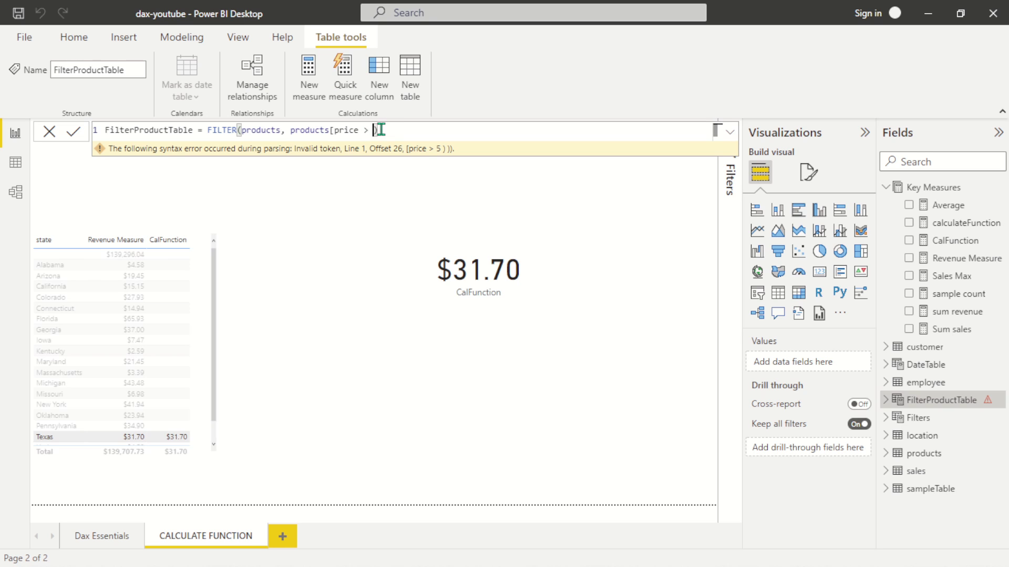
{"action": "key", "text": "BackSpace"}
{"action": "type", "text": "> 5"}
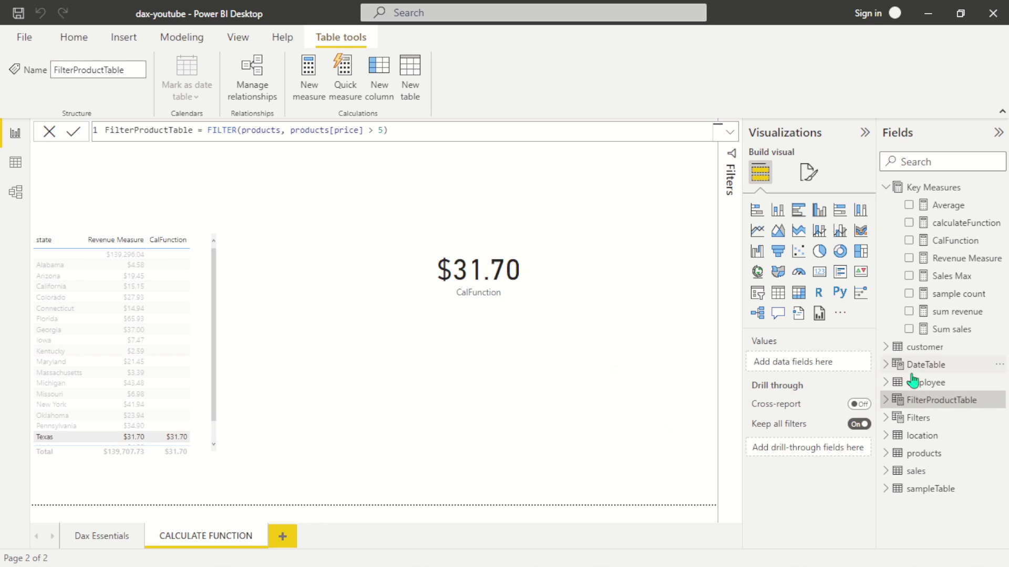
Build a table visual below the card from FilterProductTable's product and price columns, made taller to list more rows.
{"action": "left_click", "coordinate": [887, 401]}
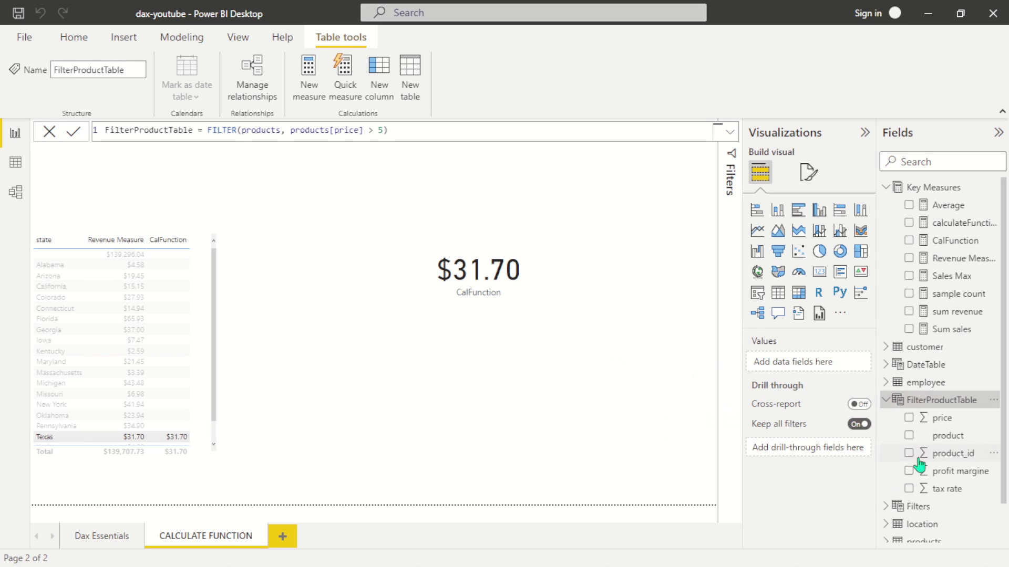
{"action": "left_click_drag", "start_coordinate": [955, 437], "coordinate": [313, 307]}
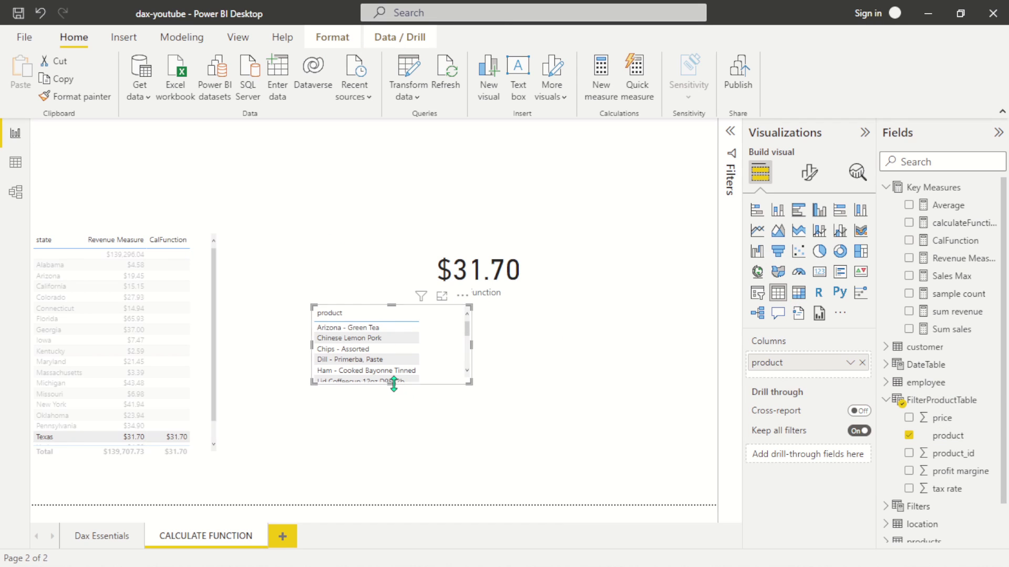
{"action": "left_click_drag", "start_coordinate": [391, 384], "coordinate": [392, 482]}
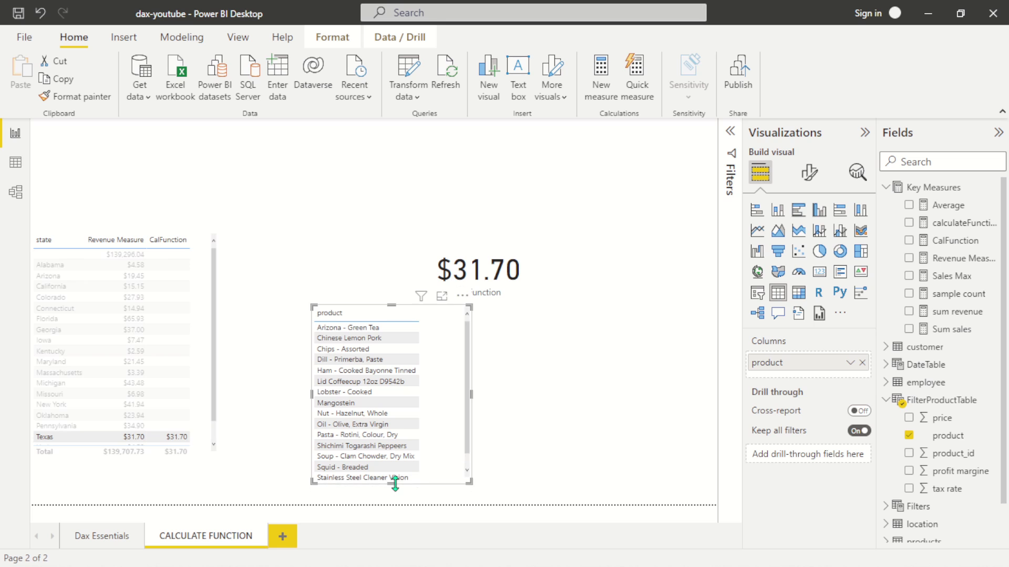
{"action": "left_click", "coordinate": [942, 418]}
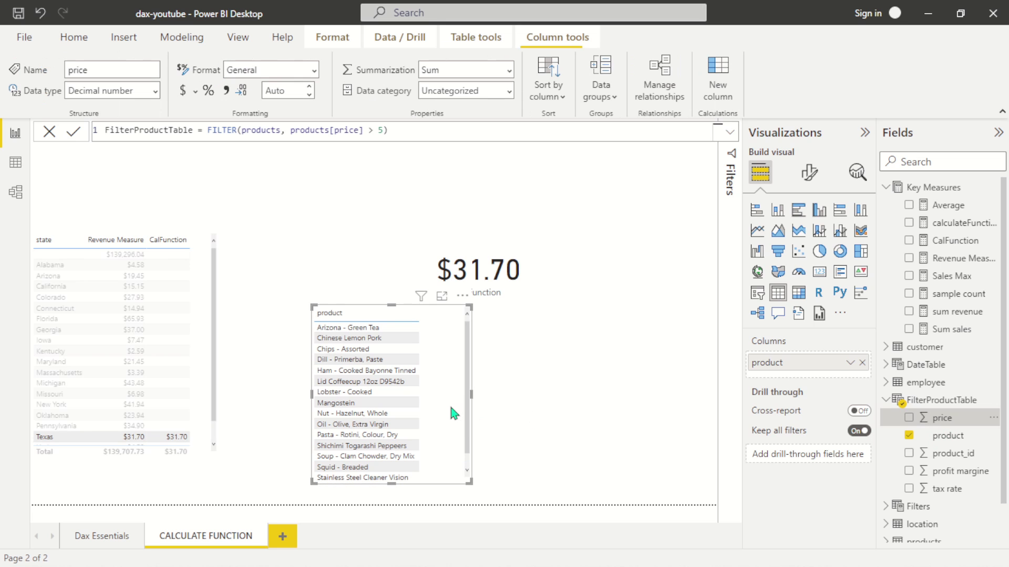
{"action": "left_click_drag", "start_coordinate": [969, 425], "coordinate": [548, 393]}
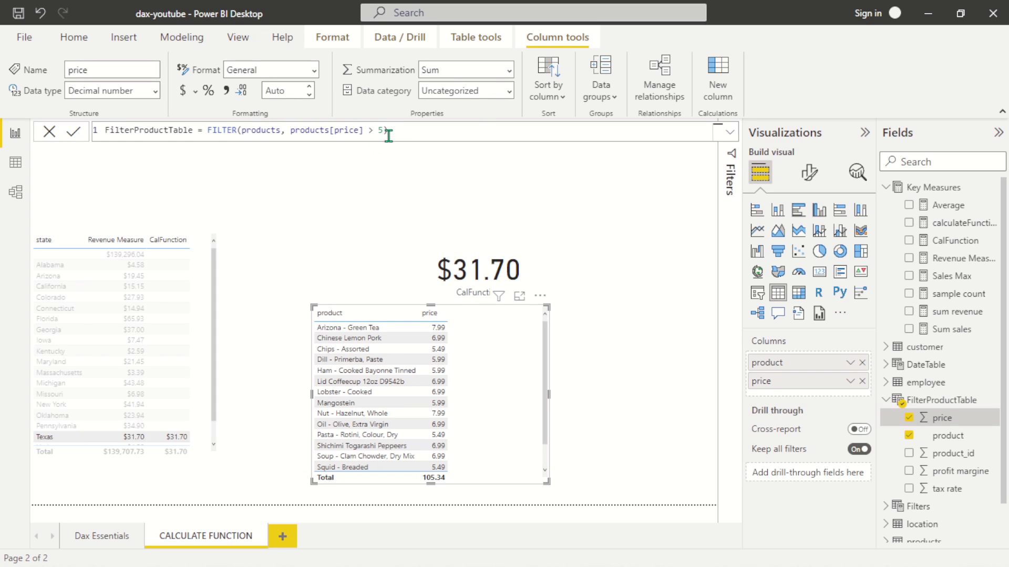
Change the FilterProductTable condition to products[price] < 5 and commit the formula.
{"action": "key", "text": "BackSpace"}
{"action": "key", "text": "BackSpace"}
{"action": "key", "text": "BackSpace"}
{"action": "key", "text": "BackSpace"}
{"action": "type", "text": "< 5"}
{"action": "key", "text": "End"}
{"action": "key", "text": "Return"}
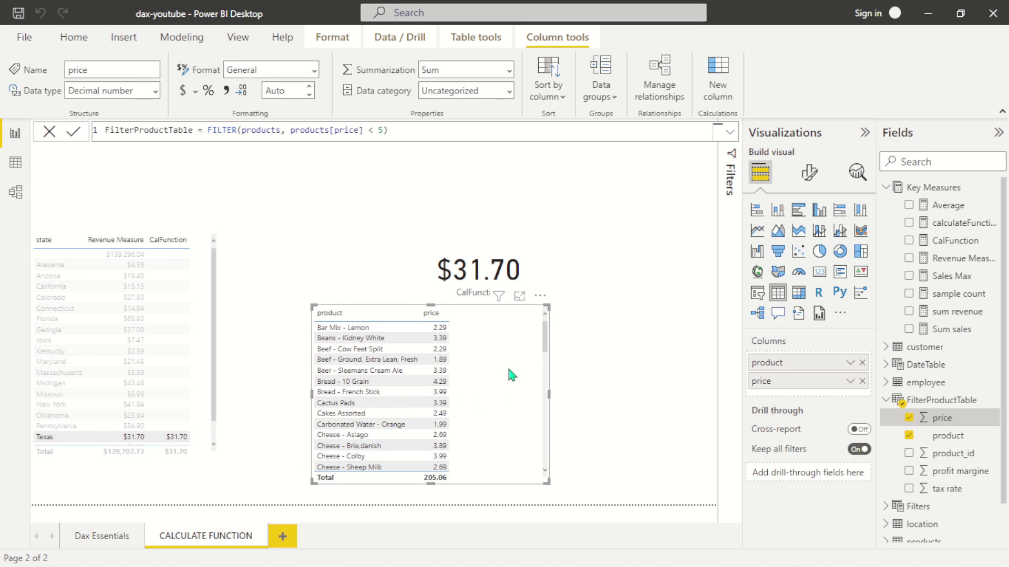
Select Georgia, Arizona, Massachusetts, California and Alabama one by one in the state table to check how the other visuals respond.
{"action": "left_click", "coordinate": [543, 441]}
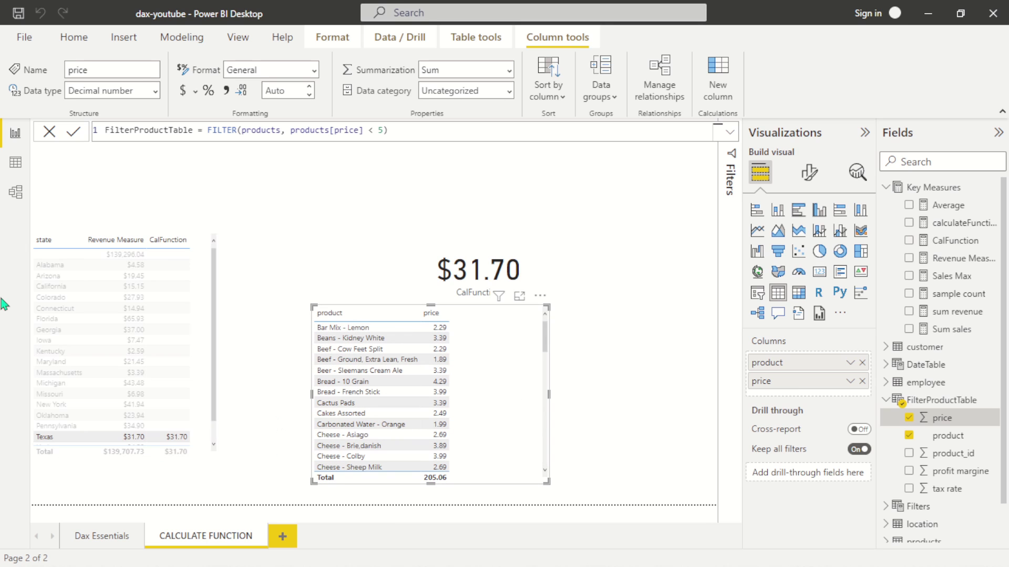
{"action": "left_click", "coordinate": [103, 331]}
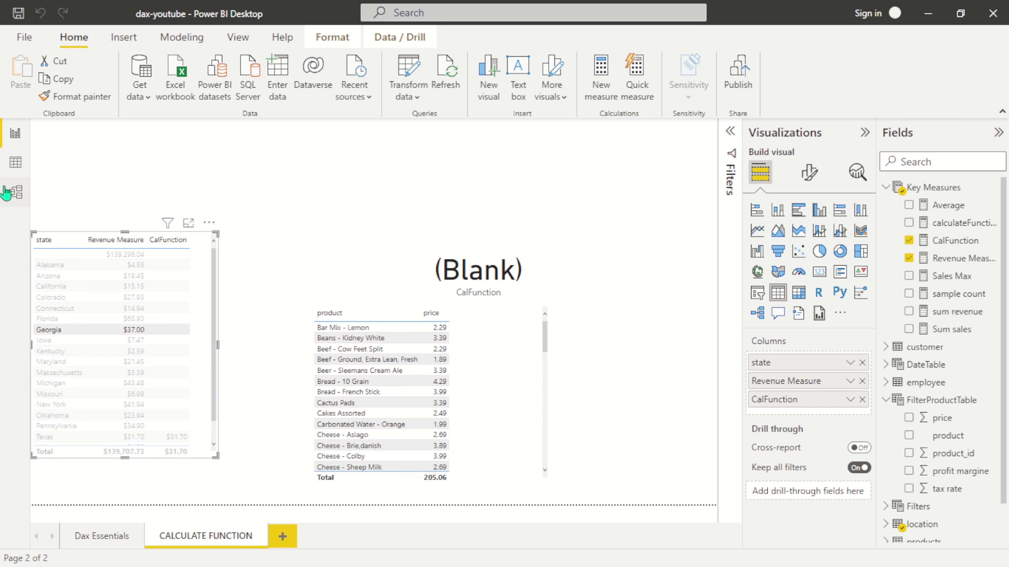
{"action": "left_click", "coordinate": [107, 279]}
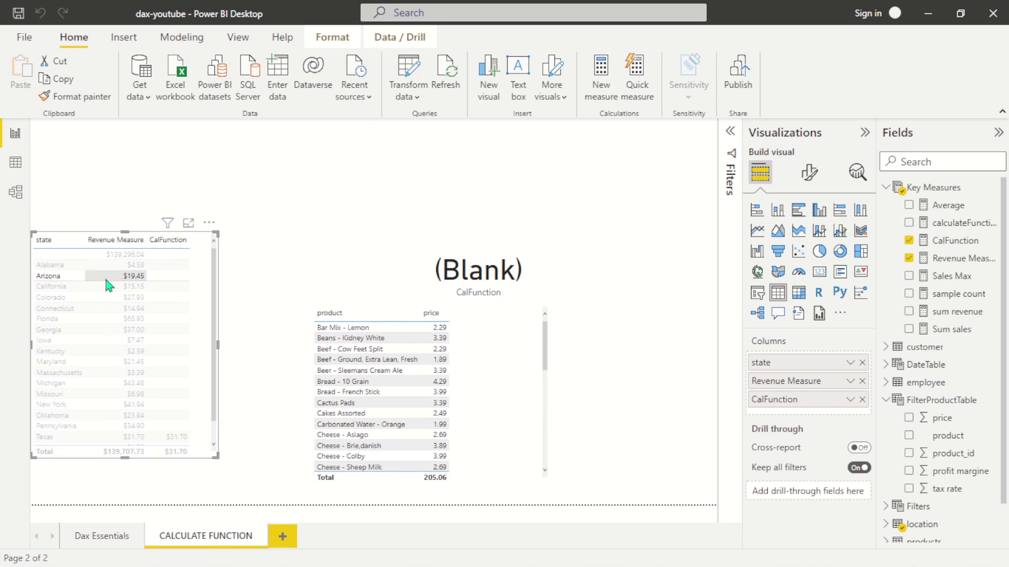
{"action": "left_click", "coordinate": [114, 374]}
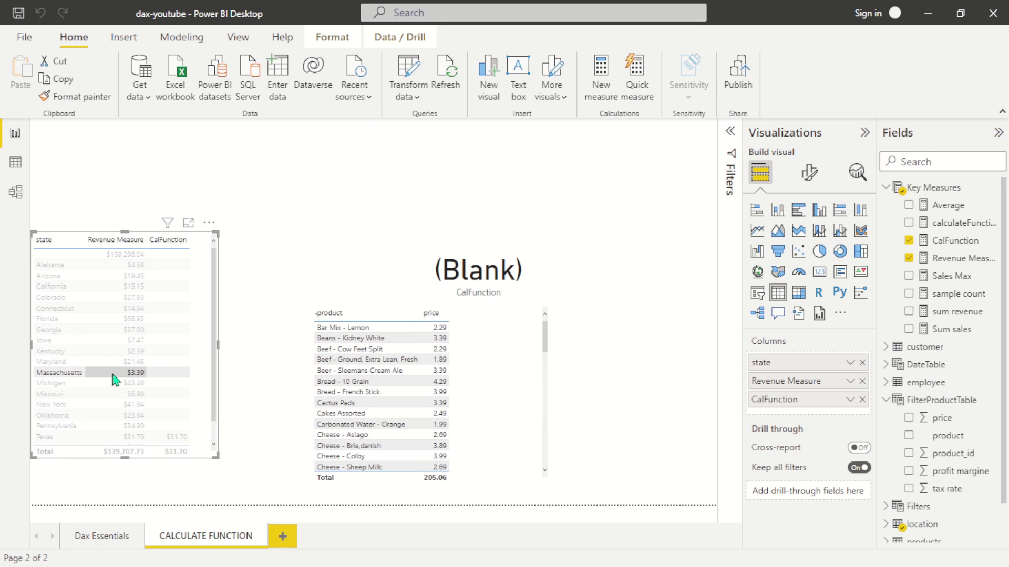
{"action": "left_click", "coordinate": [128, 287]}
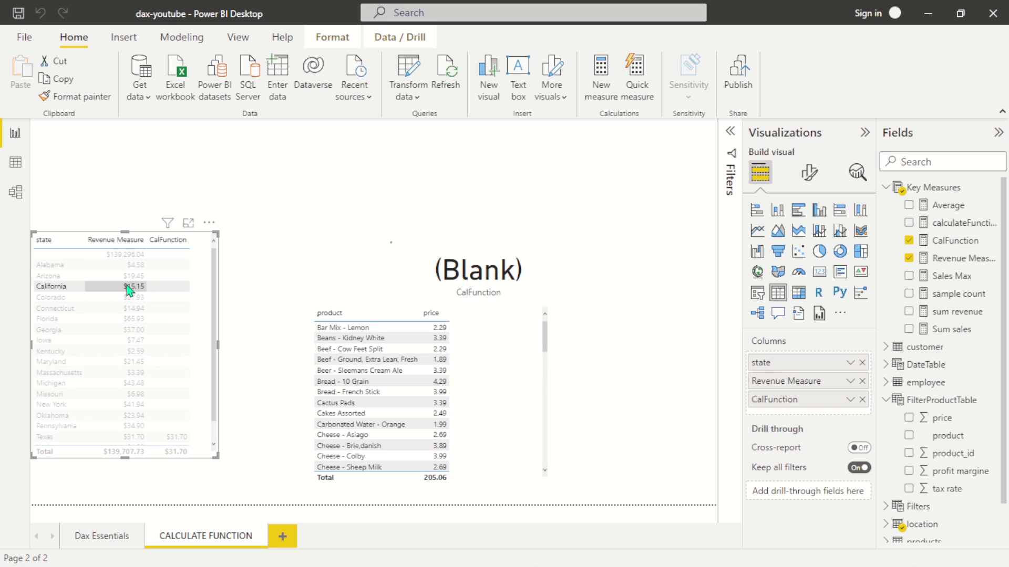
{"action": "left_click", "coordinate": [83, 265]}
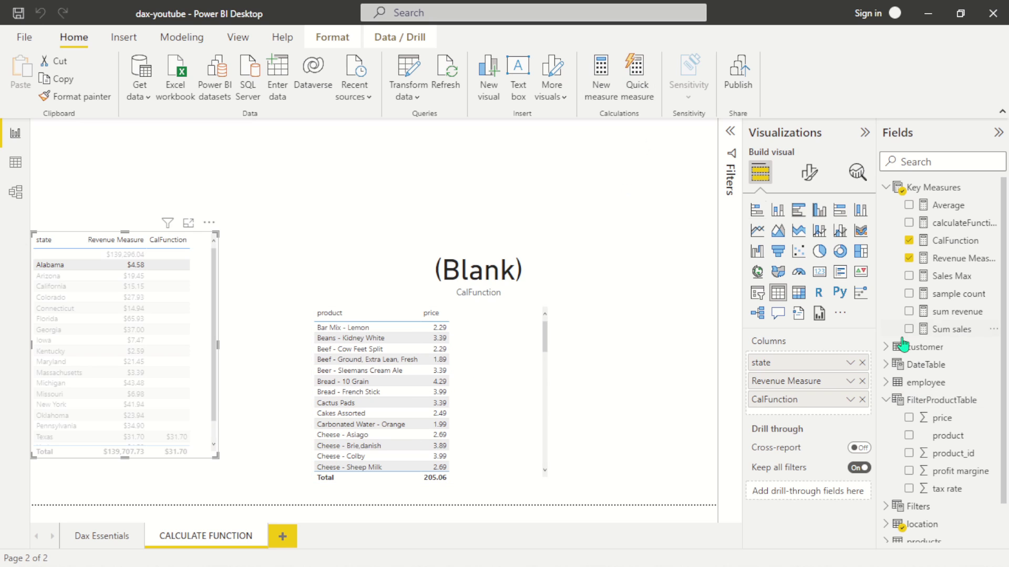
Reopen the FilterProductTable formula, change its price comparison to > 5 and commit it.
{"action": "left_click", "coordinate": [955, 401]}
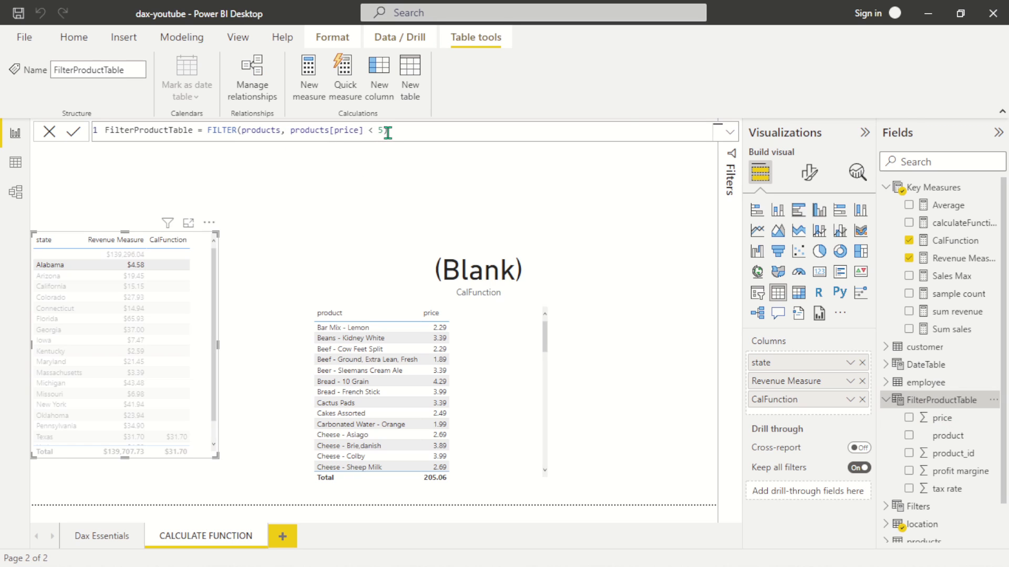
{"action": "left_click", "coordinate": [375, 130]}
{"action": "type", "text": ">"}
{"action": "key", "text": "Return"}
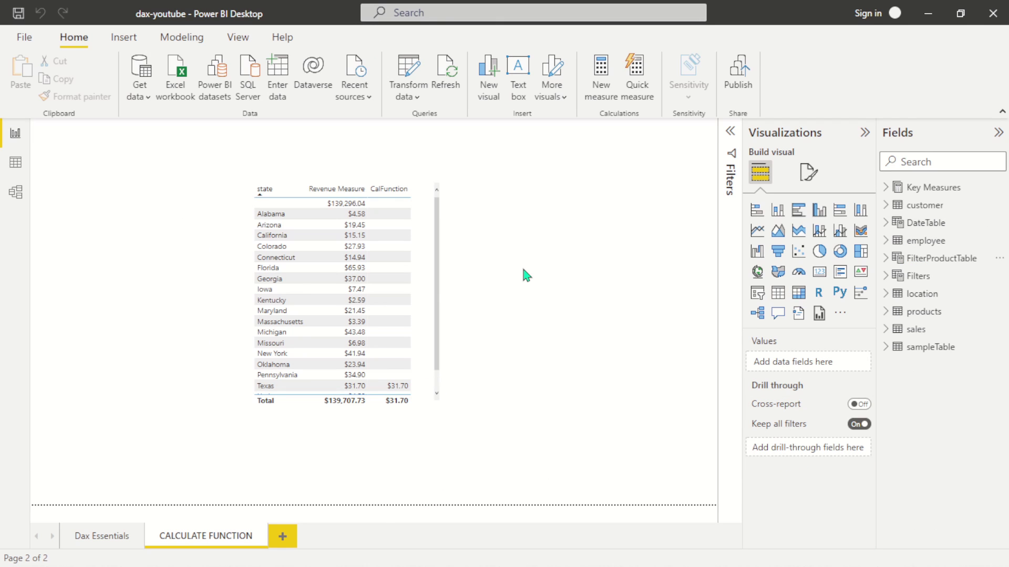
Open the CalFunction measure from Key Measures and delete the whole FILTER argument after [Revenue Measure].
{"action": "left_click_drag", "start_coordinate": [438, 232], "coordinate": [441, 212]}
{"action": "left_click", "coordinate": [604, 247]}
{"action": "left_click", "coordinate": [888, 189]}
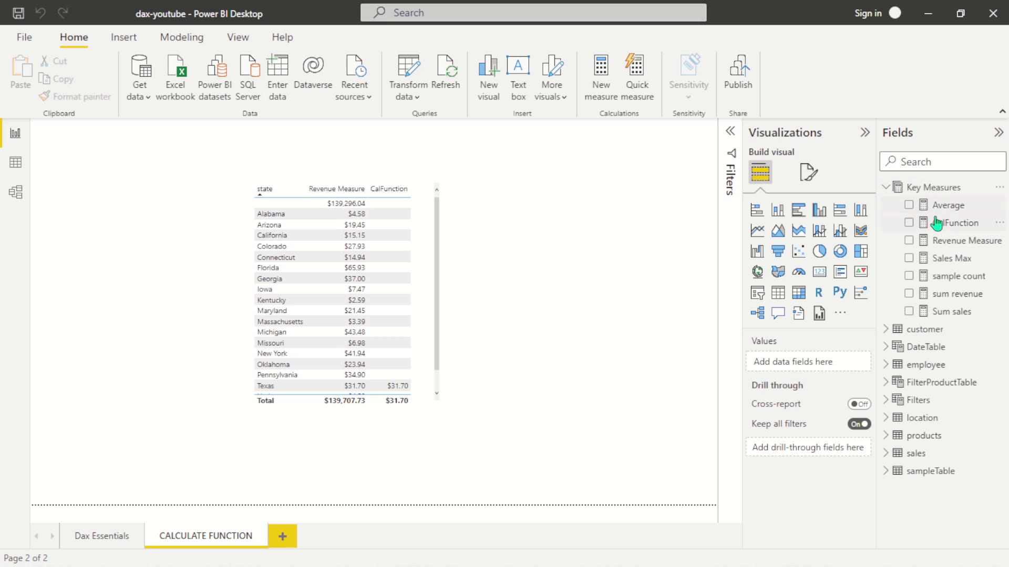
{"action": "left_click", "coordinate": [959, 224]}
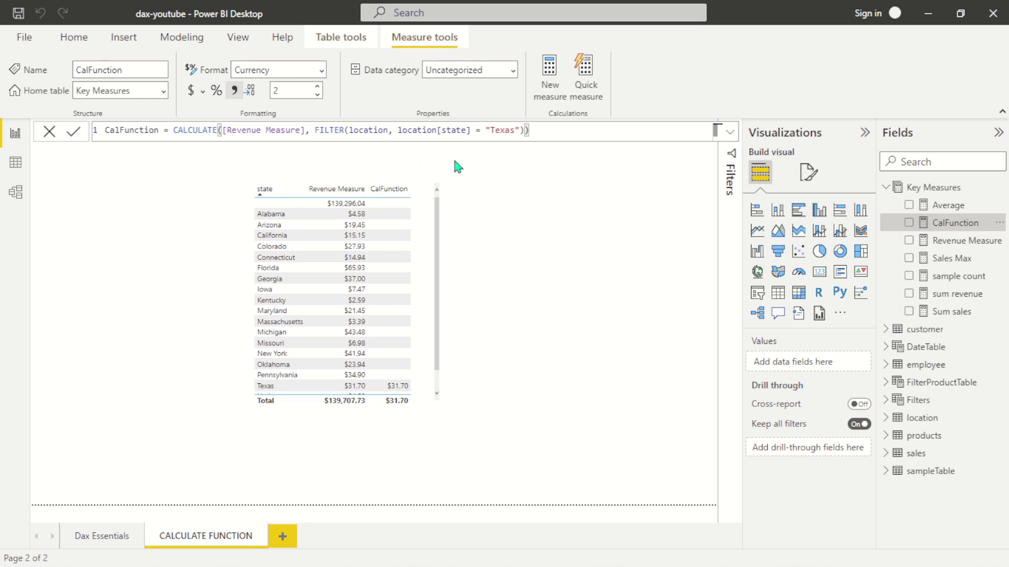
{"action": "key", "text": "BackSpace"}
{"action": "key", "text": "BackSpace"}
{"action": "key", "text": "BackSpace"}
{"action": "key", "text": "BackSpace"}
{"action": "key", "text": "BackSpace"}
{"action": "key", "text": "BackSpace"}
{"action": "key", "text": "BackSpace"}
{"action": "key", "text": "BackSpace"}
{"action": "key", "text": "BackSpace"}
{"action": "key", "text": "BackSpace"}
{"action": "key", "text": "BackSpace"}
{"action": "key", "text": "BackSpace"}
{"action": "key", "text": "BackSpace"}
{"action": "key", "text": "BackSpace"}
{"action": "key", "text": "BackSpace"}
{"action": "key", "text": "BackSpace"}
{"action": "key", "text": "BackSpace"}
{"action": "key", "text": "BackSpace"}
{"action": "key", "text": "BackSpace"}
{"action": "key", "text": "BackSpace"}
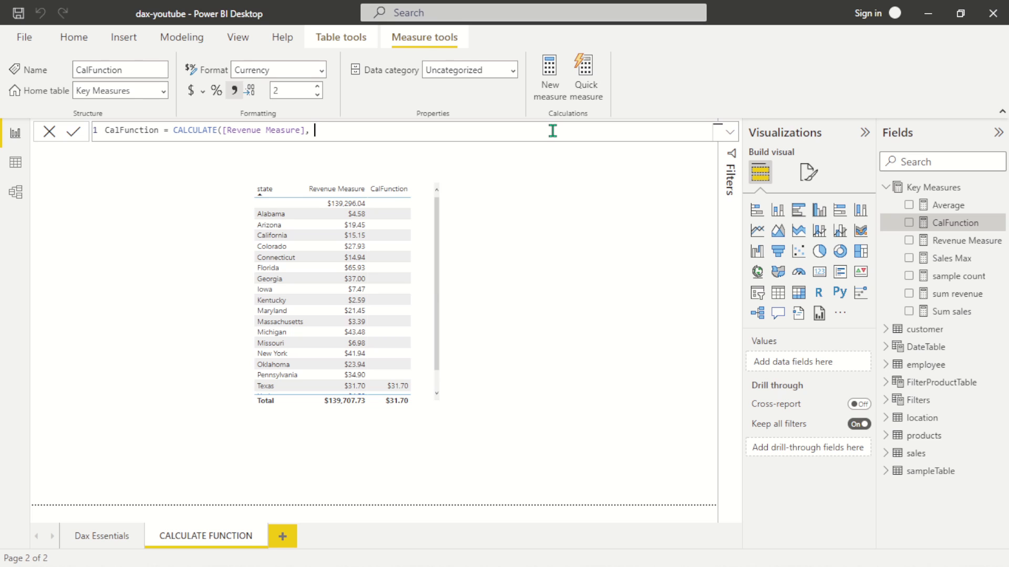
Add ALL(location[state]) as CALCULATE's filter argument, close both functions and commit the CalFunction measure.
{"action": "type", "text": "All"}
{"action": "key", "text": "Tab"}
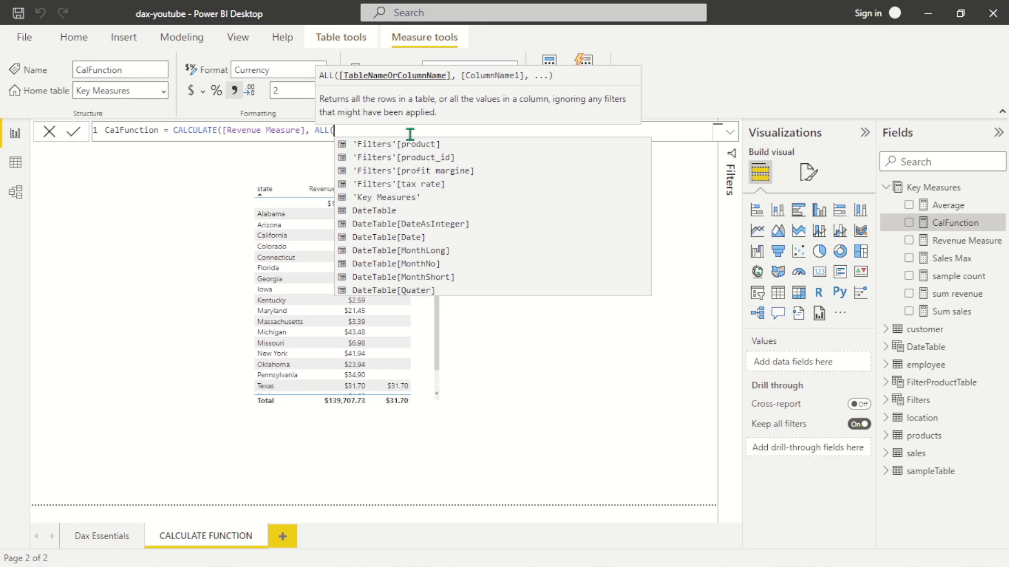
{"action": "type", "text": "lo"}
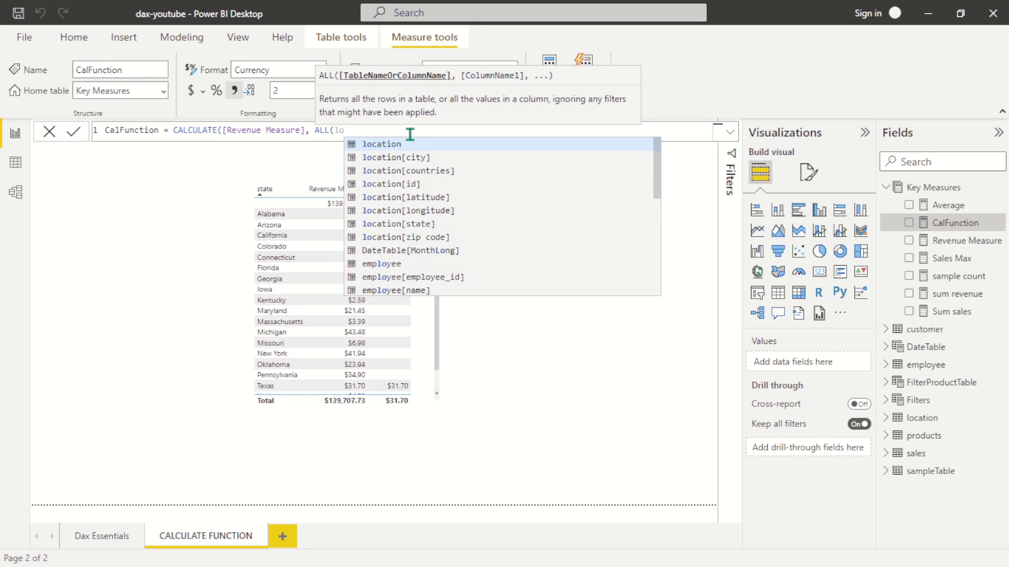
{"action": "key", "text": "Down"}
{"action": "key", "text": "Down"}
{"action": "key", "text": "Down"}
{"action": "key", "text": "Down"}
{"action": "key", "text": "Down"}
{"action": "key", "text": "Down"}
{"action": "key", "text": "Tab"}
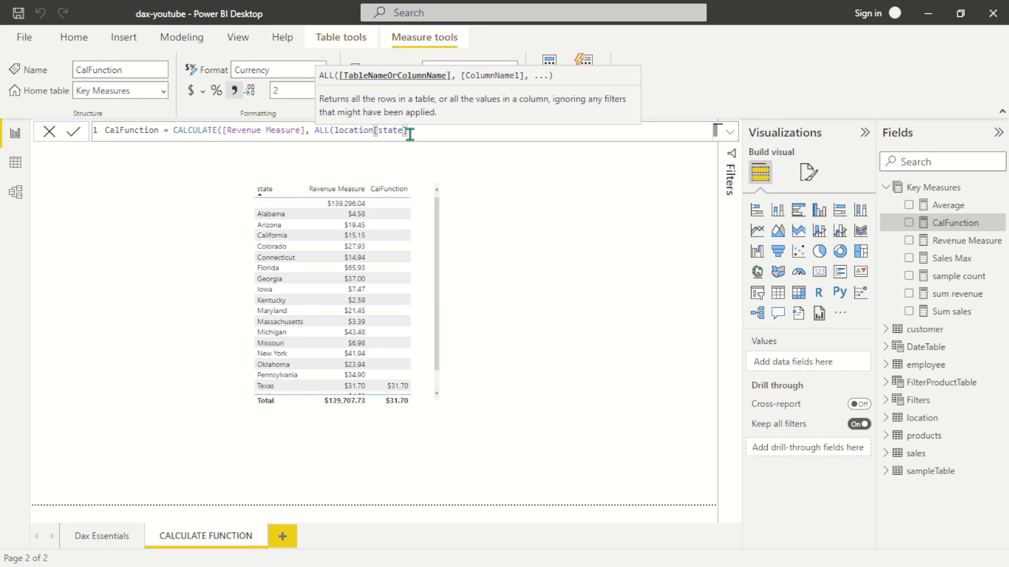
{"action": "type", "text": "))"}
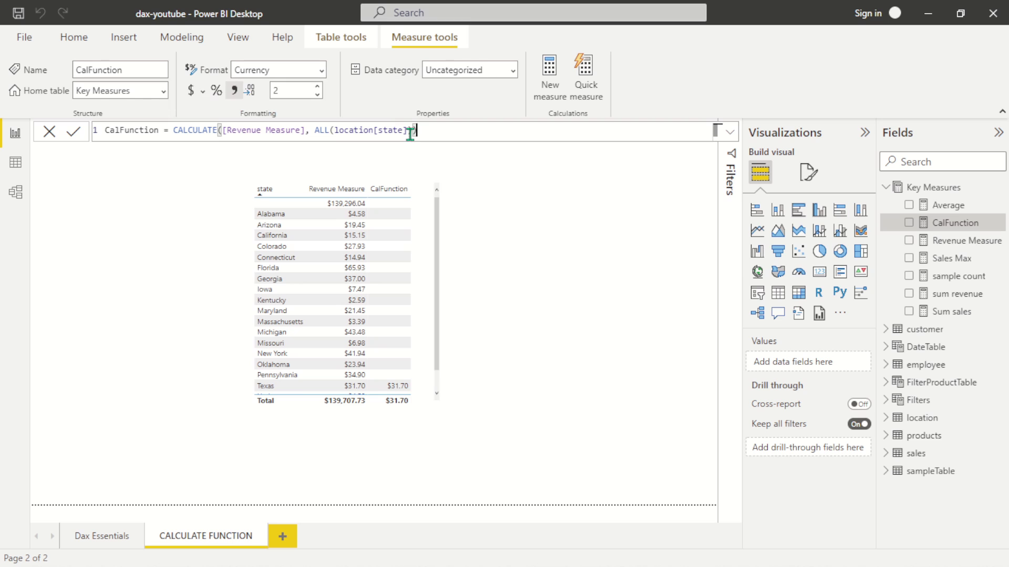
{"action": "key", "text": "Return"}
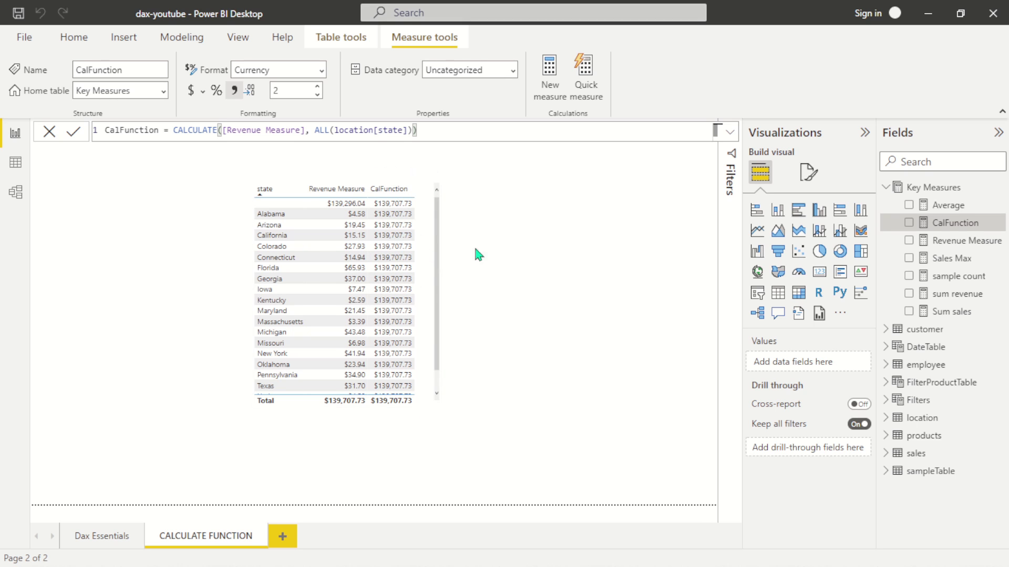
Edit the CalFunction formula so that [Revenue Measure] is divided by CALCULATE([Revenue Measure], ALL(location[state])), and commit it.
{"action": "left_click_drag", "start_coordinate": [436, 203], "coordinate": [439, 284]}
{"action": "left_click", "coordinate": [306, 130]}
{"action": "double_click", "coordinate": [302, 130]}
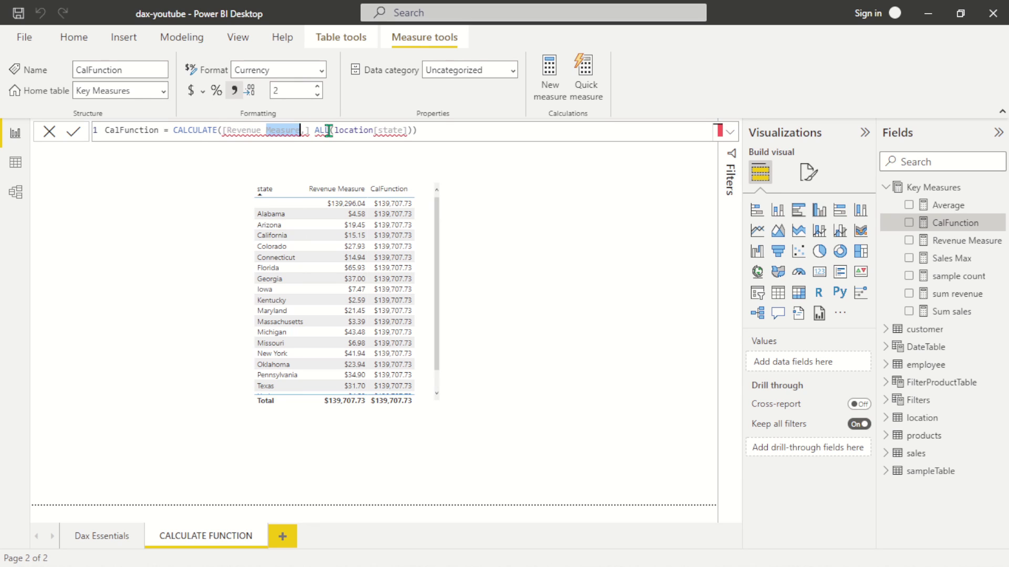
{"action": "key", "text": "Right"}
{"action": "key", "text": "Right"}
{"action": "key", "text": "shift+Right"}
{"action": "key", "text": "shift+Right"}
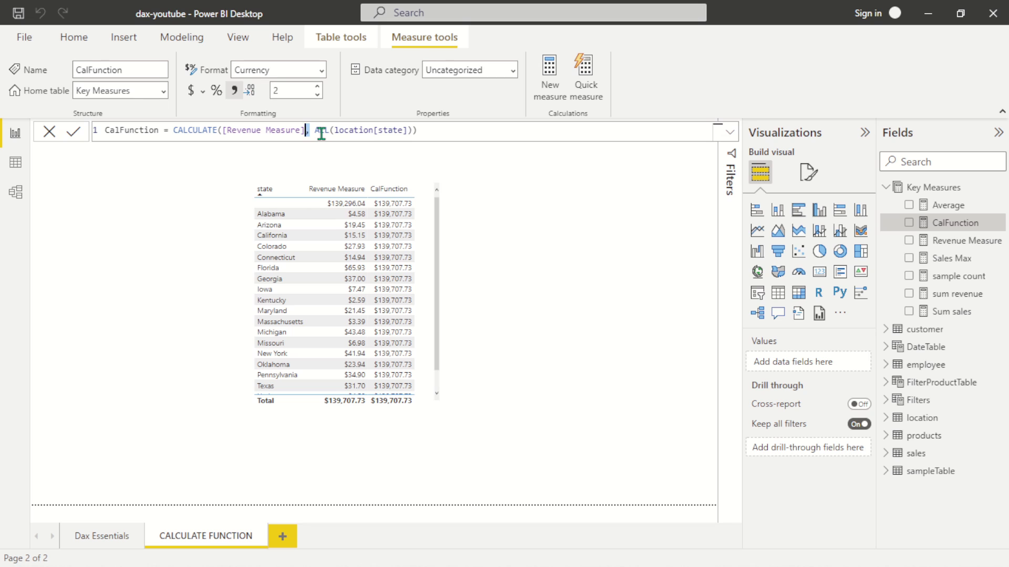
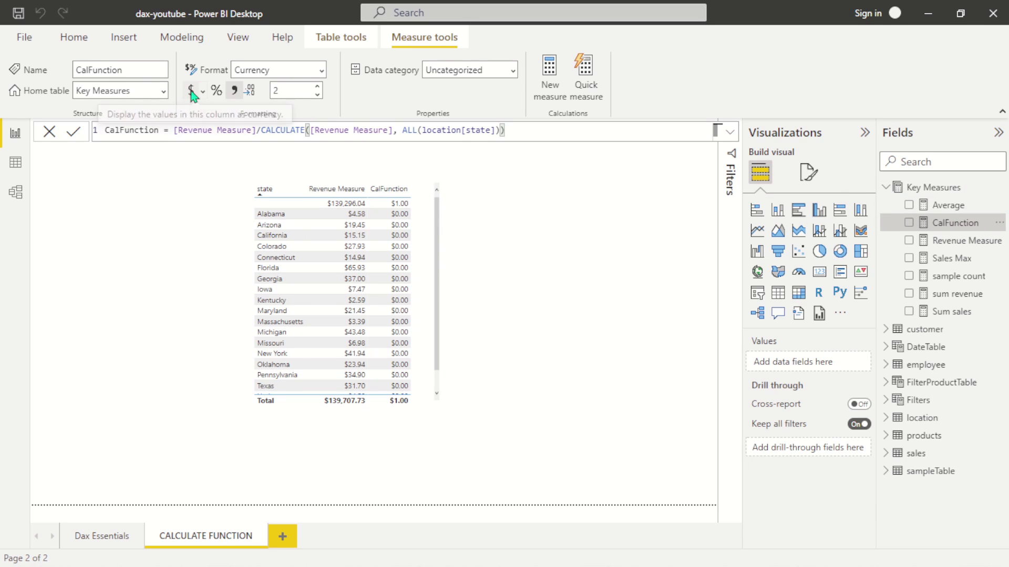
Format the CalFunction measure as a percentage and review each state's share down to the end of the table.
{"action": "left_click", "coordinate": [216, 92]}
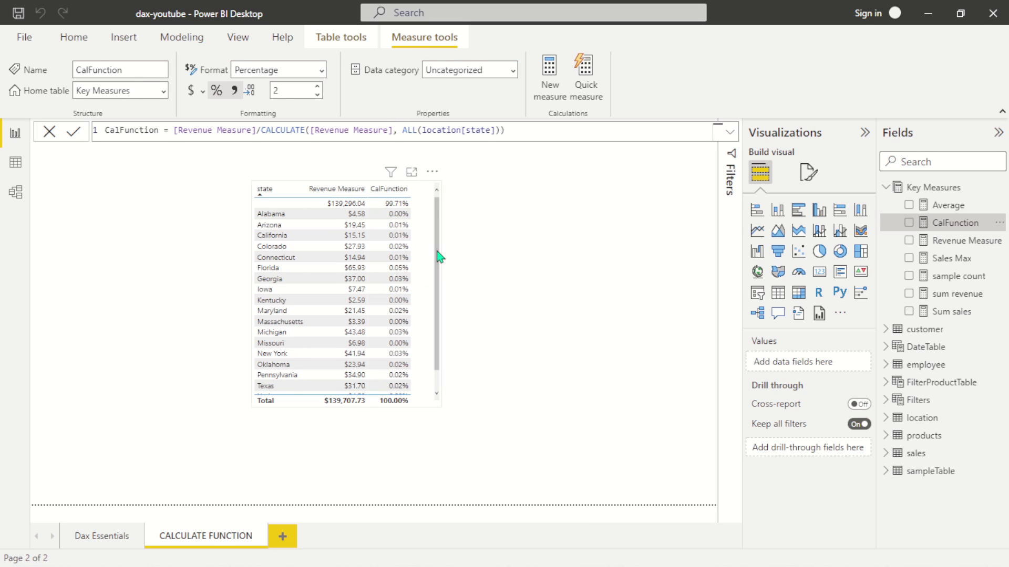
{"action": "left_click_drag", "start_coordinate": [439, 243], "coordinate": [441, 396]}
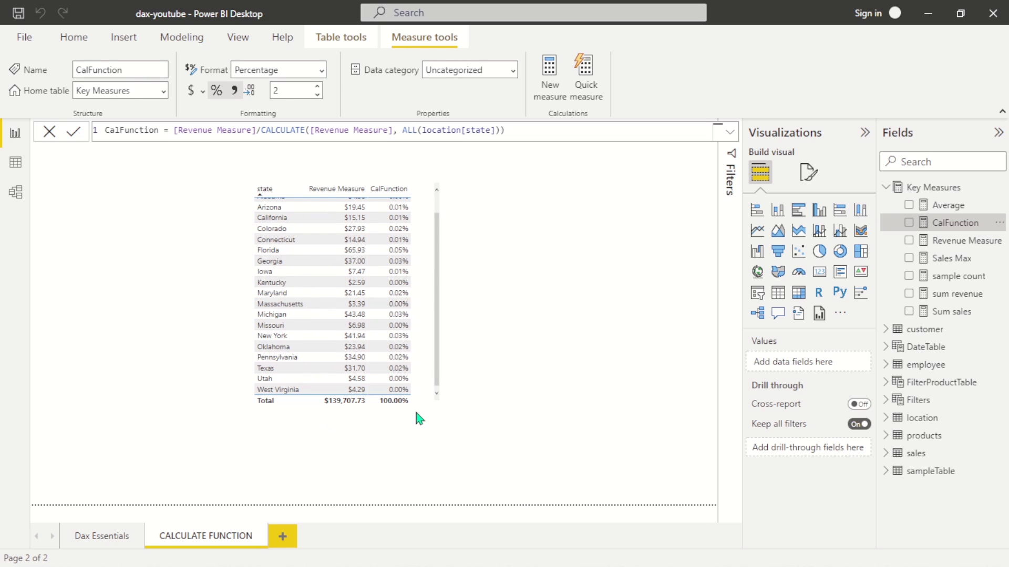
{"action": "scroll", "coordinate": [440, 324], "scroll_direction": "up", "scroll_amount": 2}
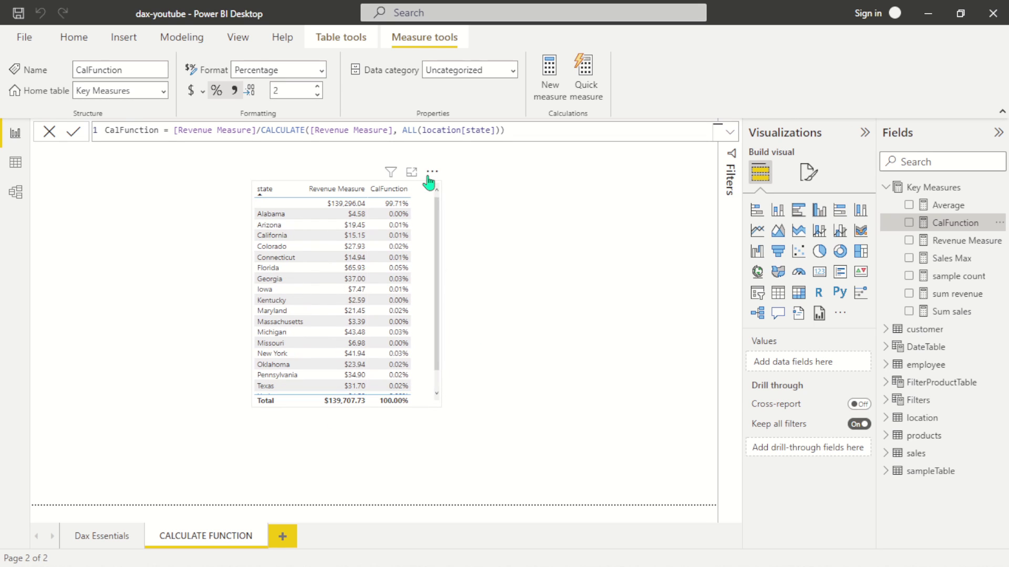
{"action": "left_click", "coordinate": [407, 181]}
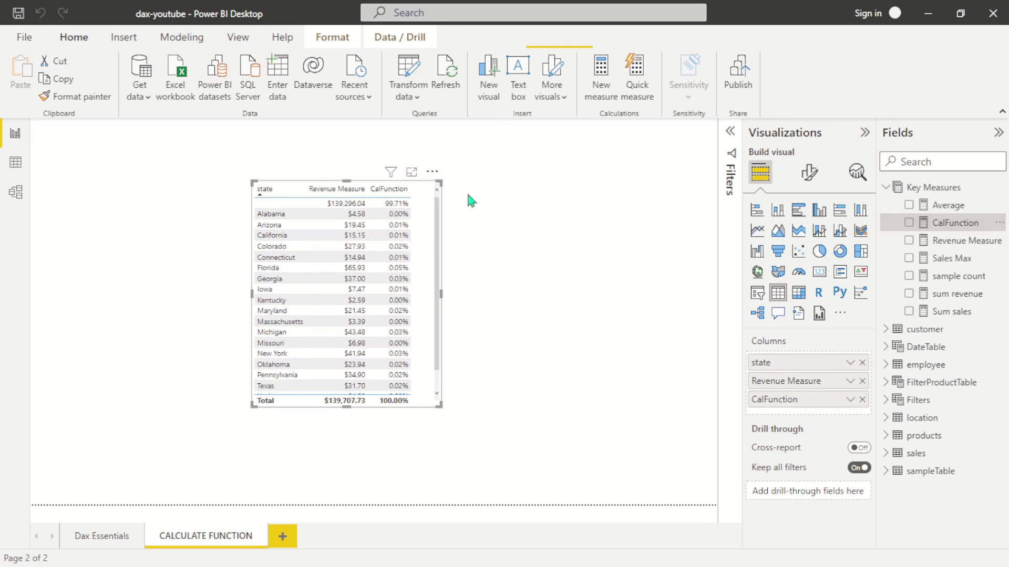
Reopen the CalFunction measure's formatting and apply 2 decimal places.
{"action": "left_click", "coordinate": [952, 223]}
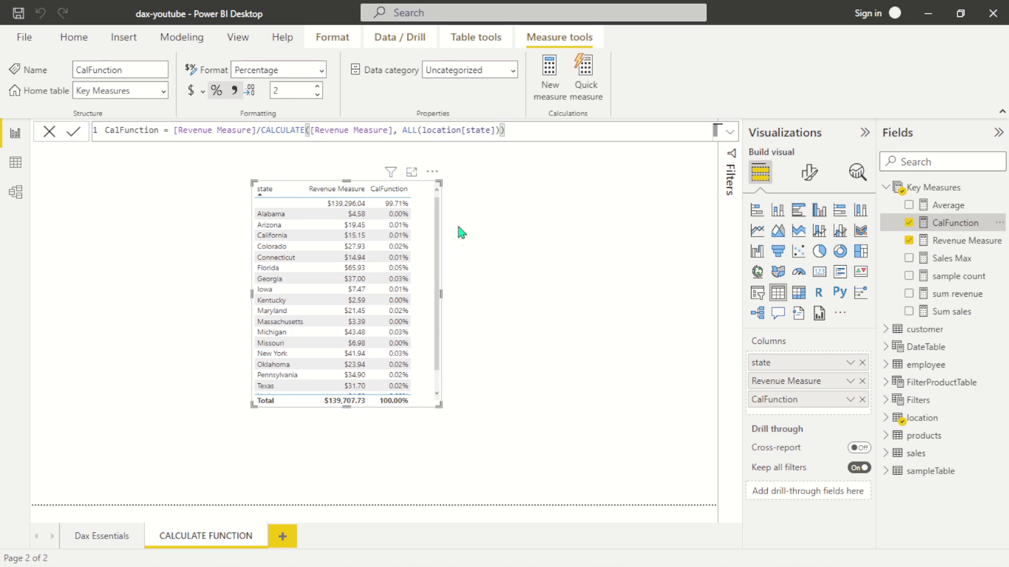
{"action": "left_click", "coordinate": [288, 91]}
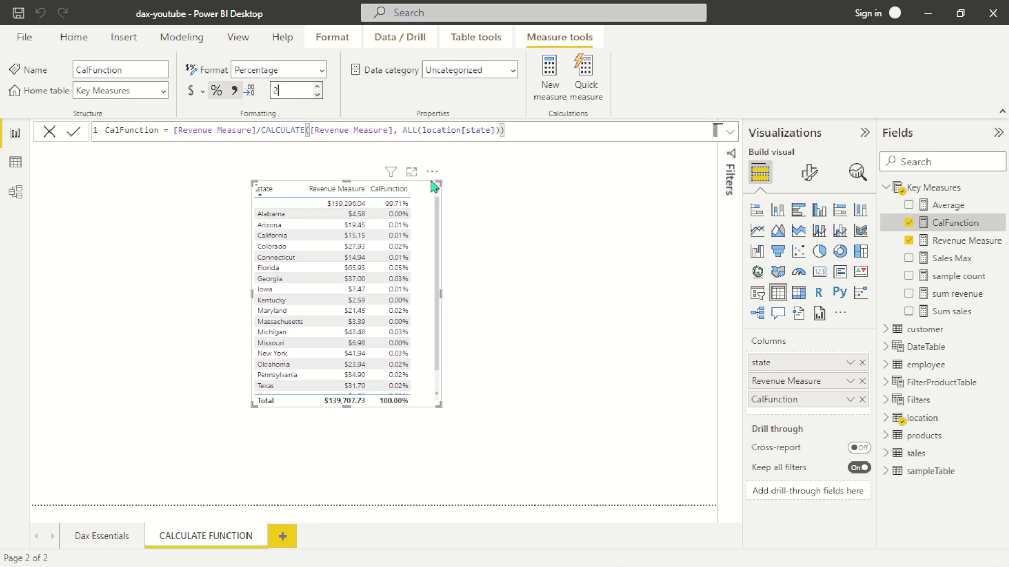
{"action": "key", "text": "Return"}
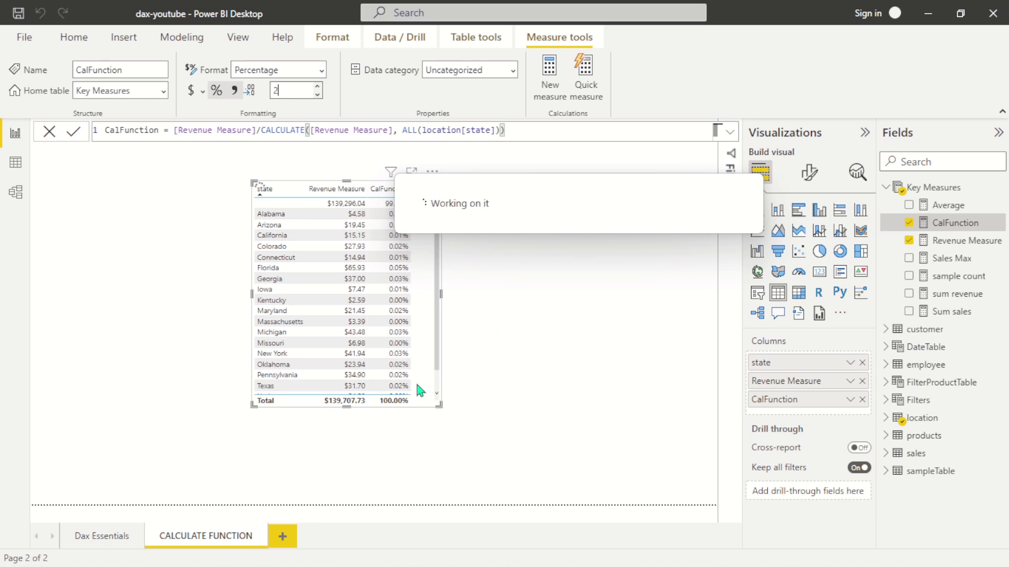